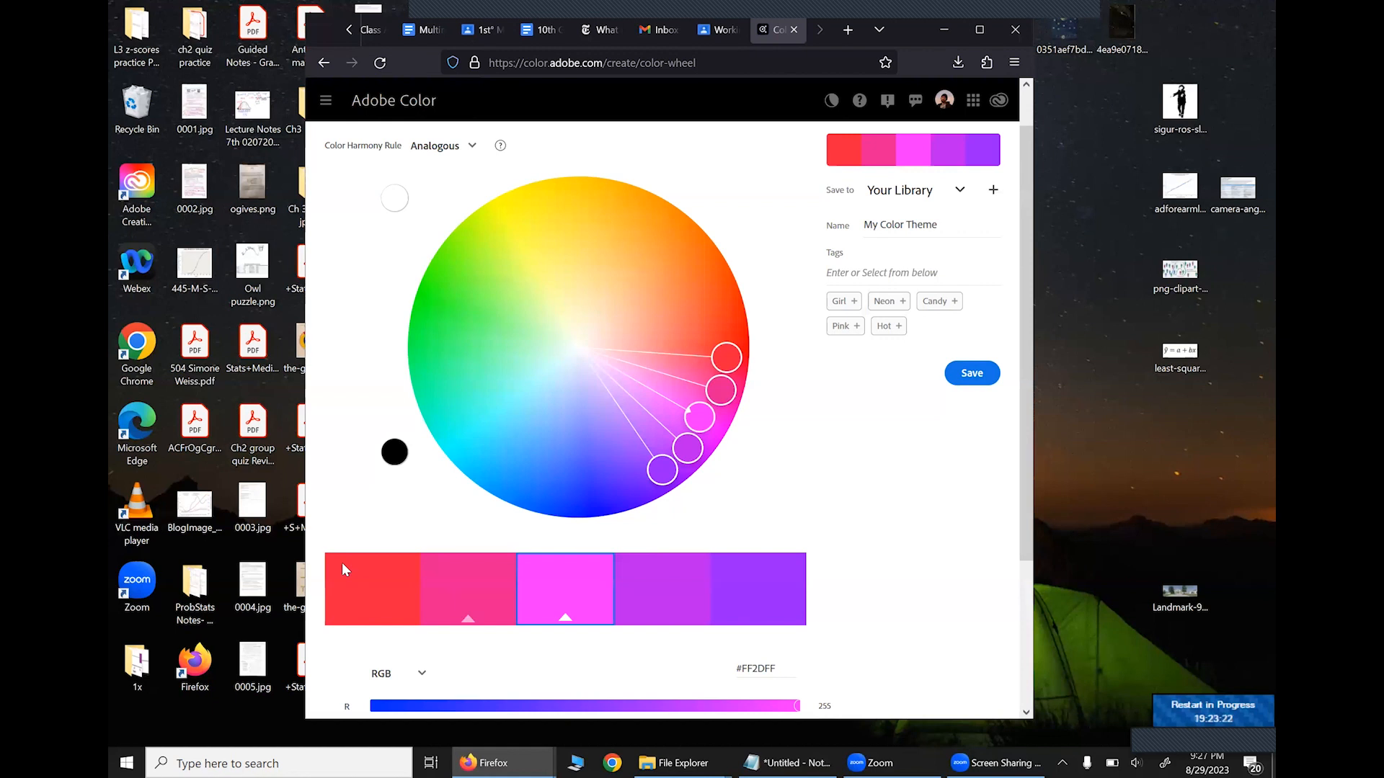
# Shift the Analogous palette's base color on the color wheel to blue and back slightly to violet
pyautogui.scroll(-3, 751, 590)
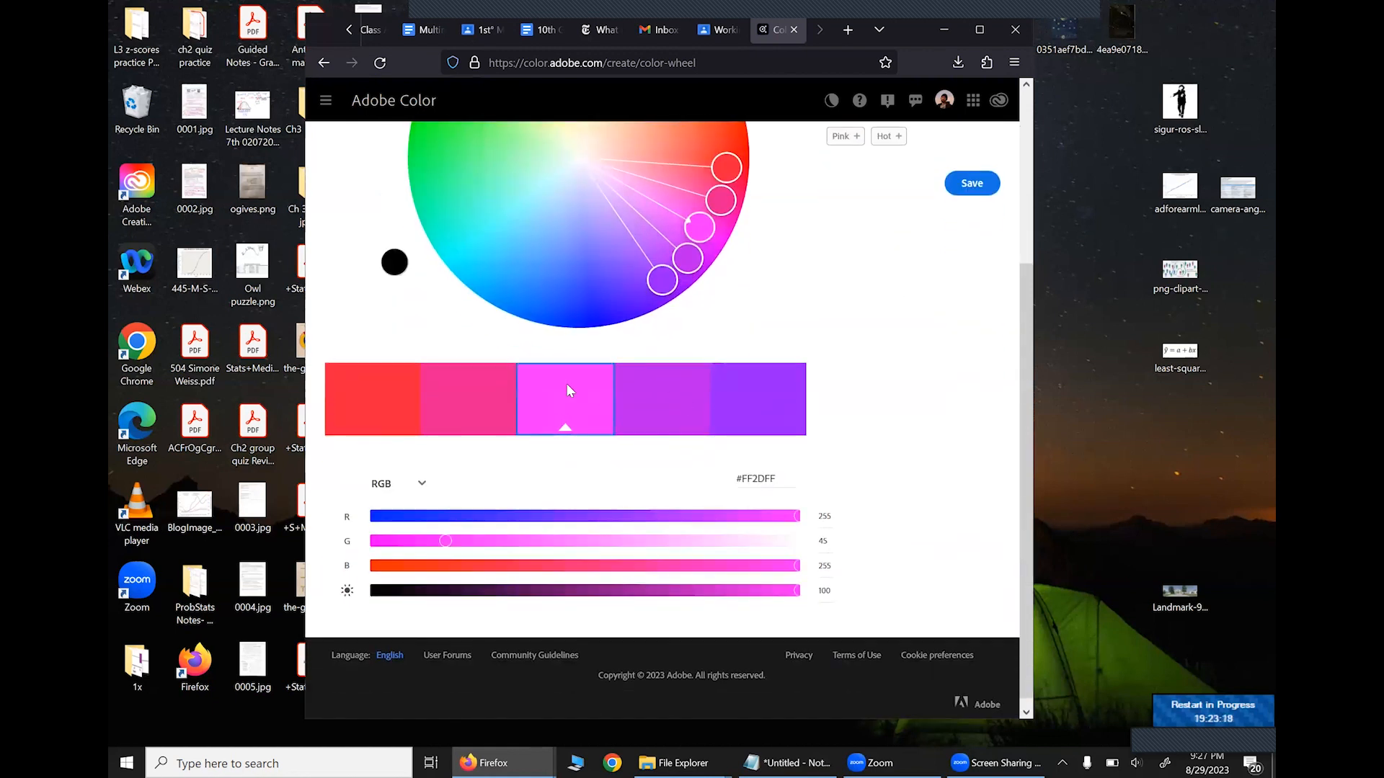
pyautogui.scroll(3, 444, 541)
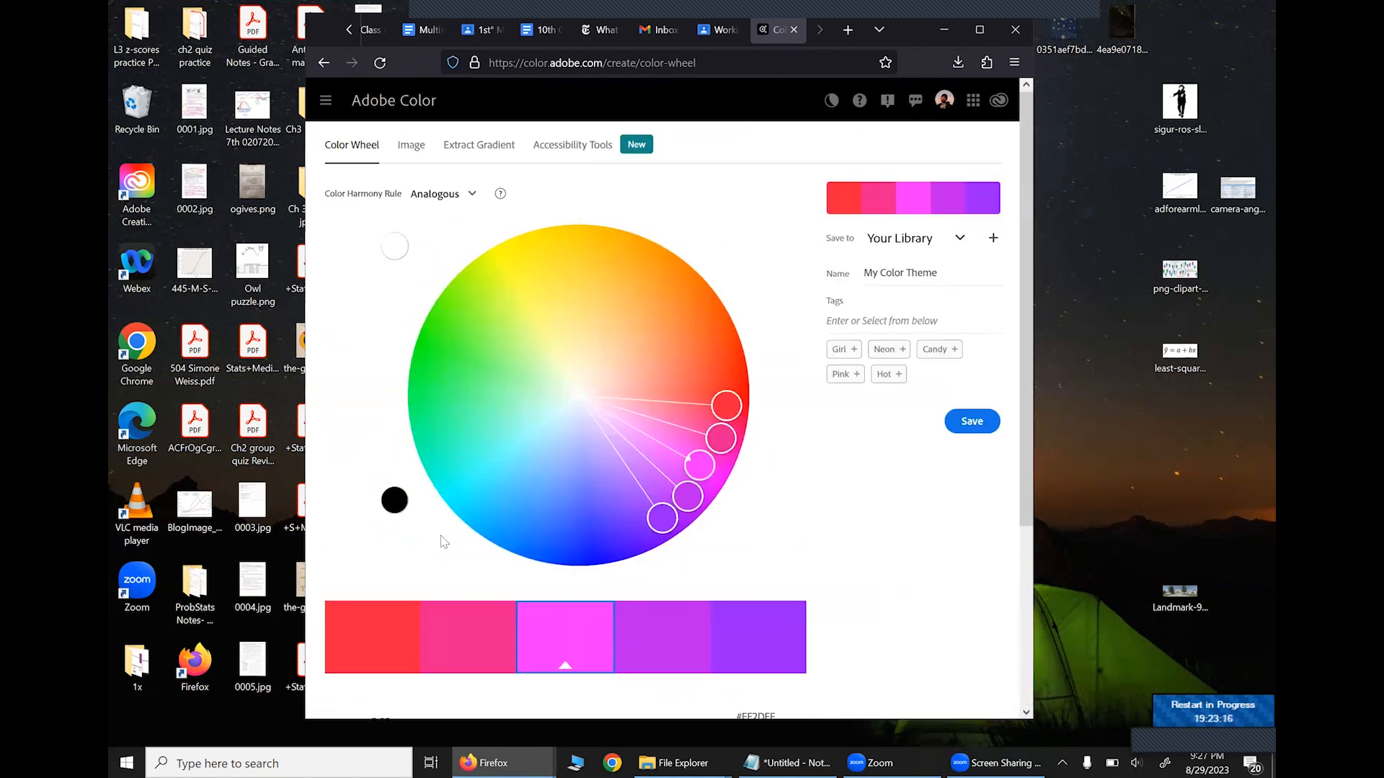
pyautogui.scroll(1, 611, 203)
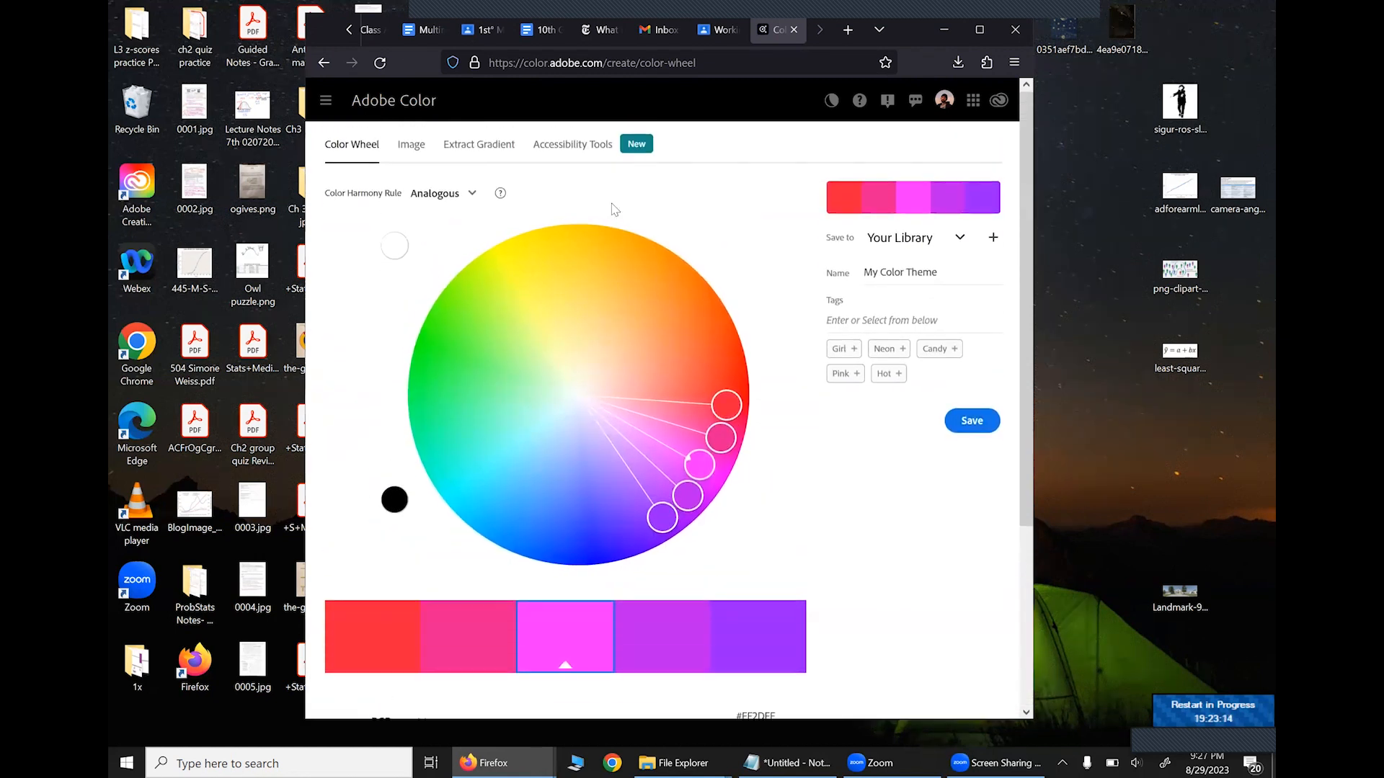
pyautogui.moveTo(692, 458); pyautogui.dragTo(611, 522)
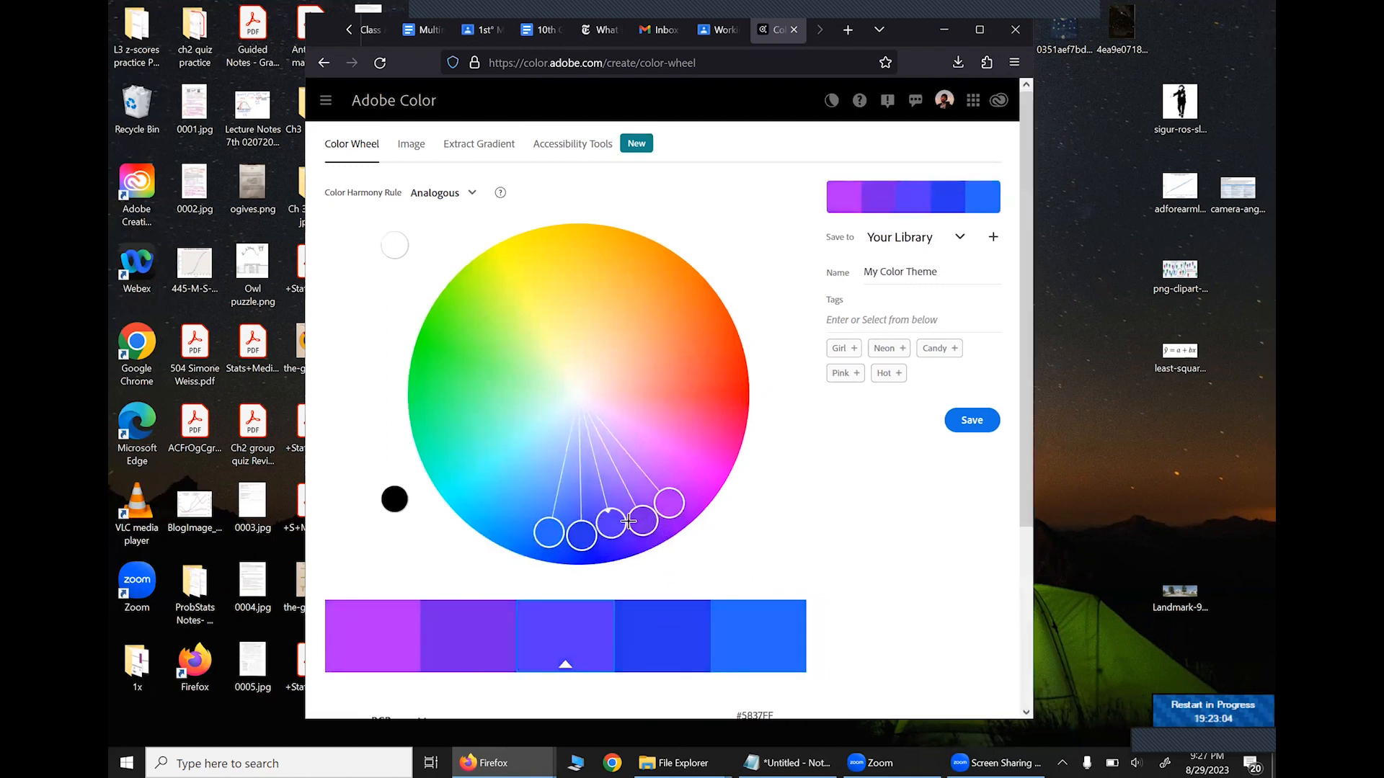
pyautogui.scroll(-1, 598, 515)
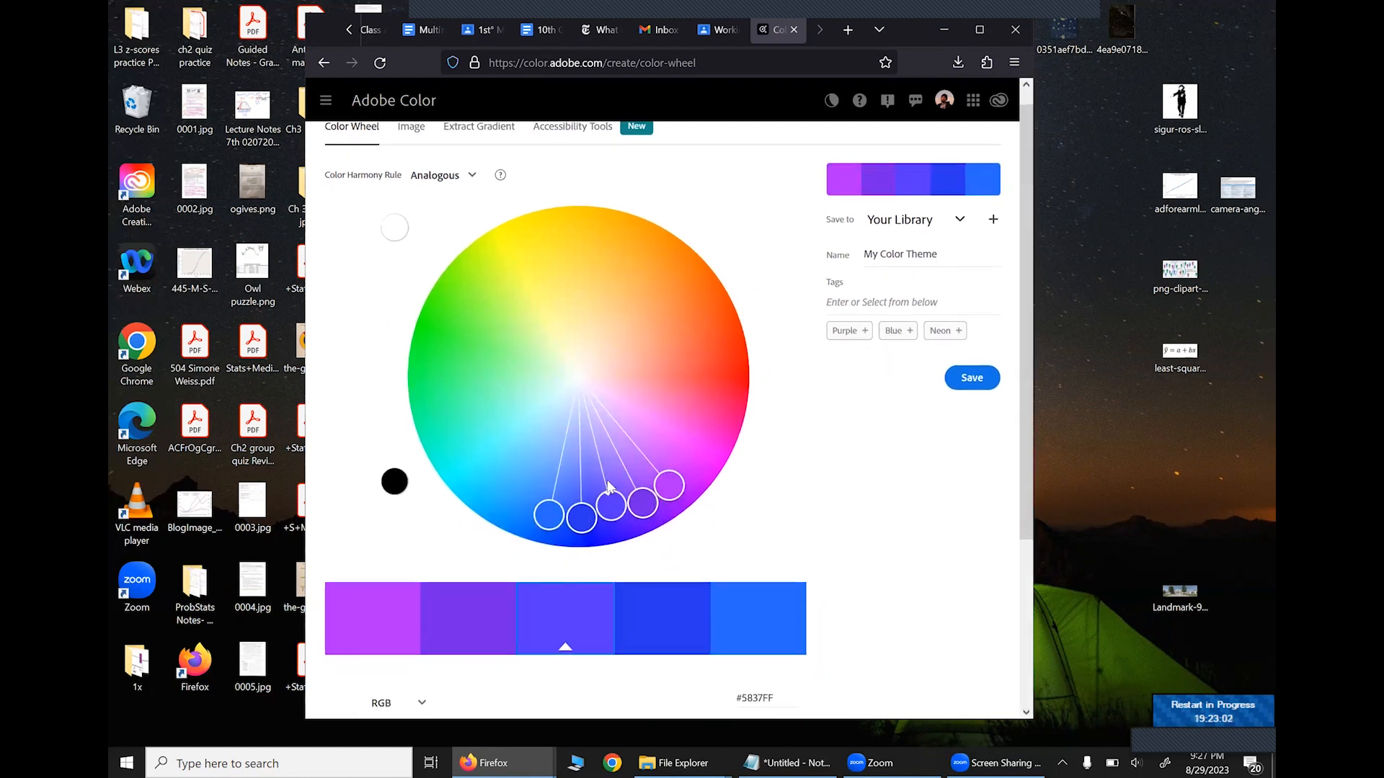
pyautogui.moveTo(608, 499); pyautogui.dragTo(625, 485)
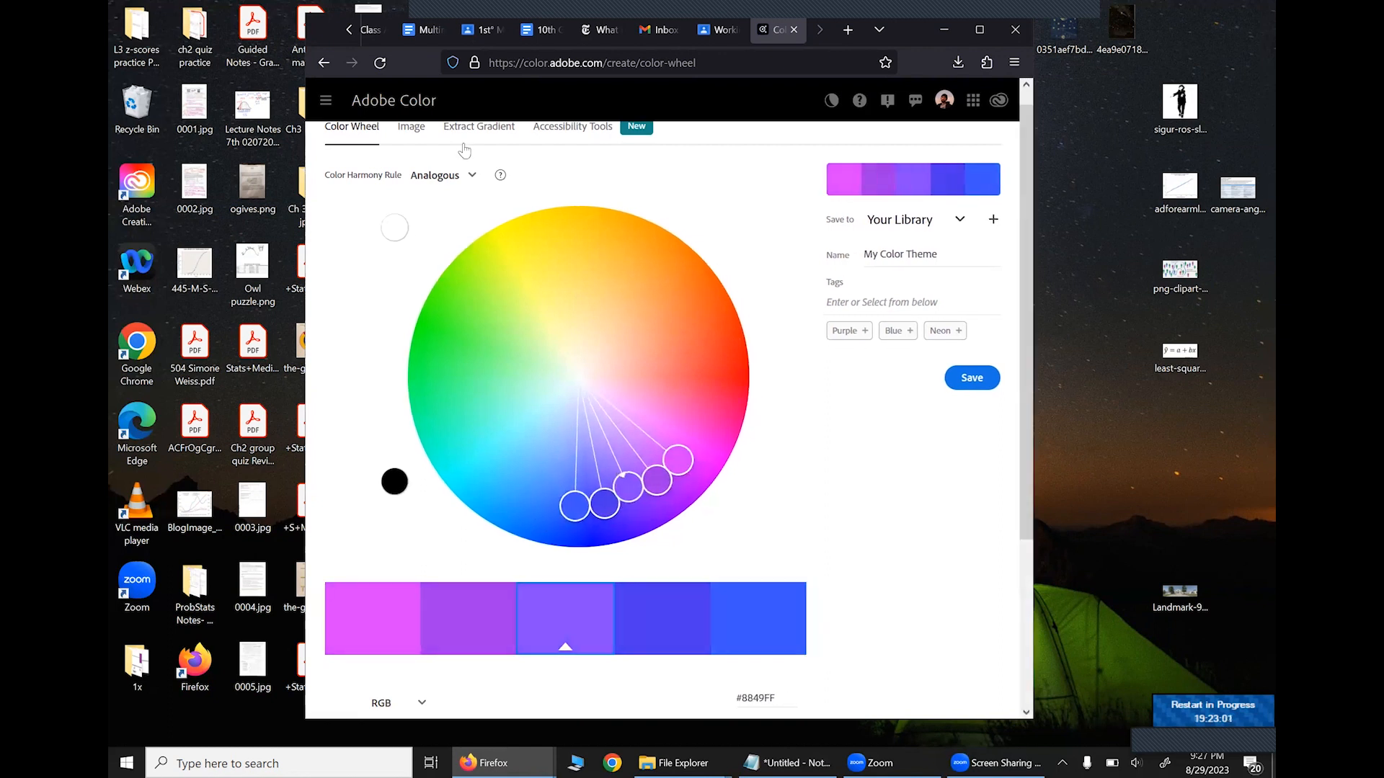
# Move the Analogous base color to green (#4AFF47) and widen the palette's spread by moving the yellow-green end color to #D5FF4B
pyautogui.click(451, 181)
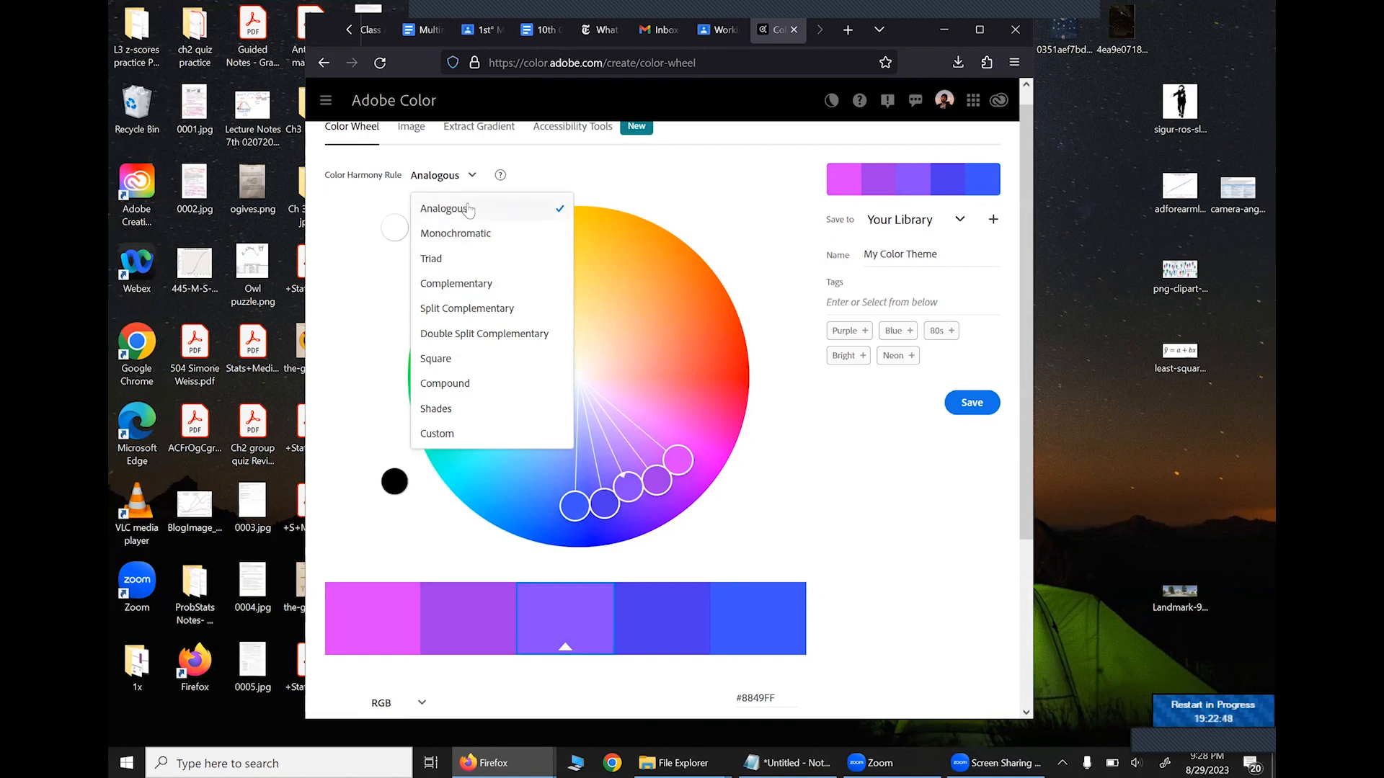
pyautogui.click(674, 202)
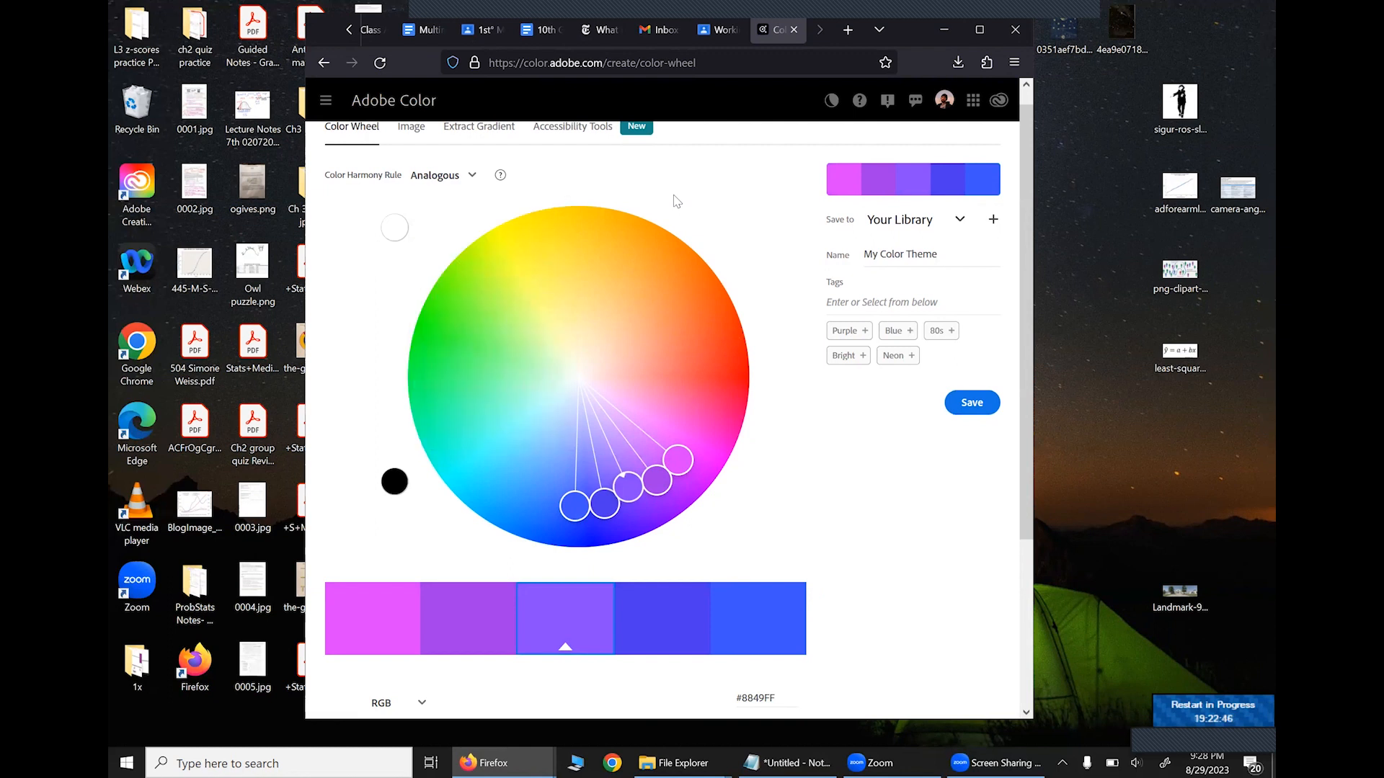
pyautogui.moveTo(630, 489); pyautogui.dragTo(459, 339)
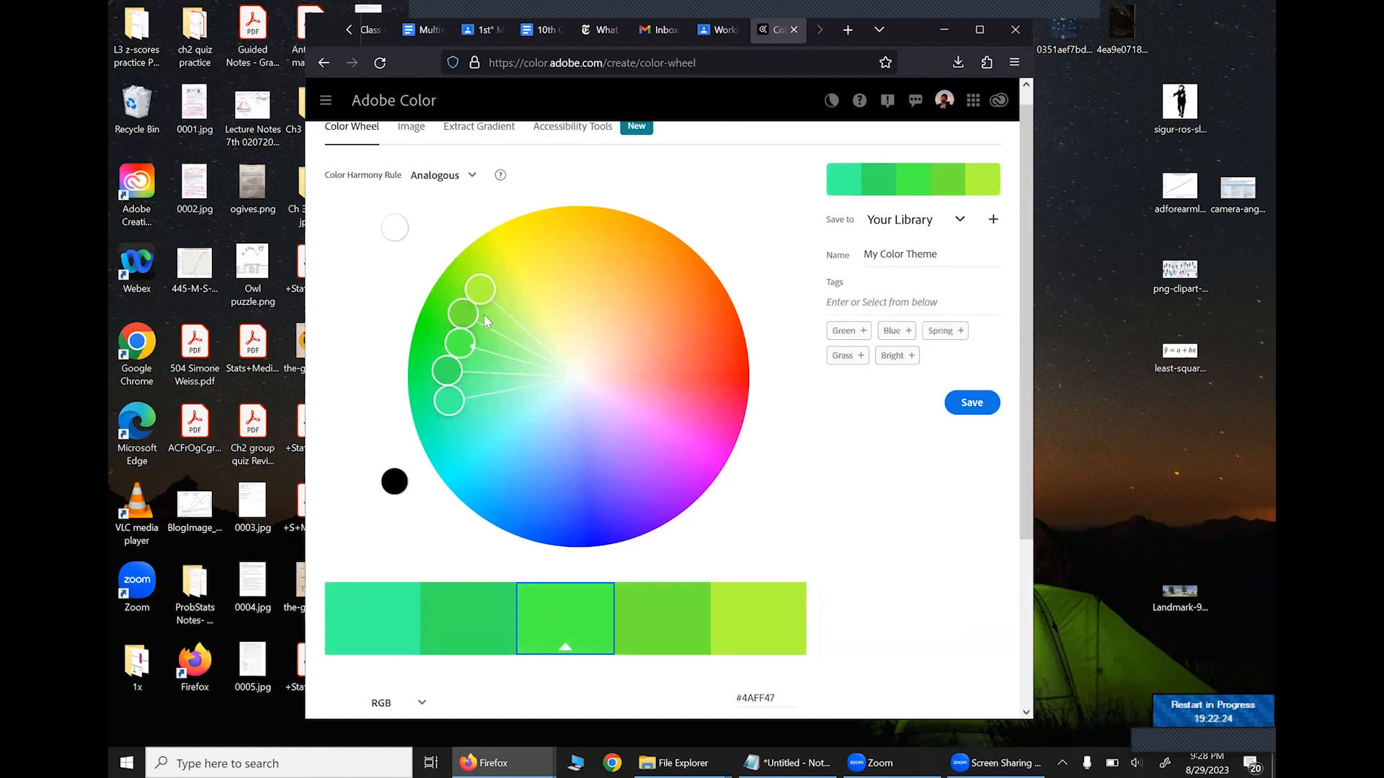
pyautogui.moveTo(479, 285)
pyautogui.mouseDown()
pyautogui.moveTo(572, 222)
pyautogui.moveTo(652, 257)
pyautogui.moveTo(583, 228)
pyautogui.moveTo(519, 272)
pyautogui.moveTo(552, 337)
pyautogui.moveTo(495, 259)
pyautogui.moveTo(477, 282)
pyautogui.moveTo(502, 279)
pyautogui.mouseUp()
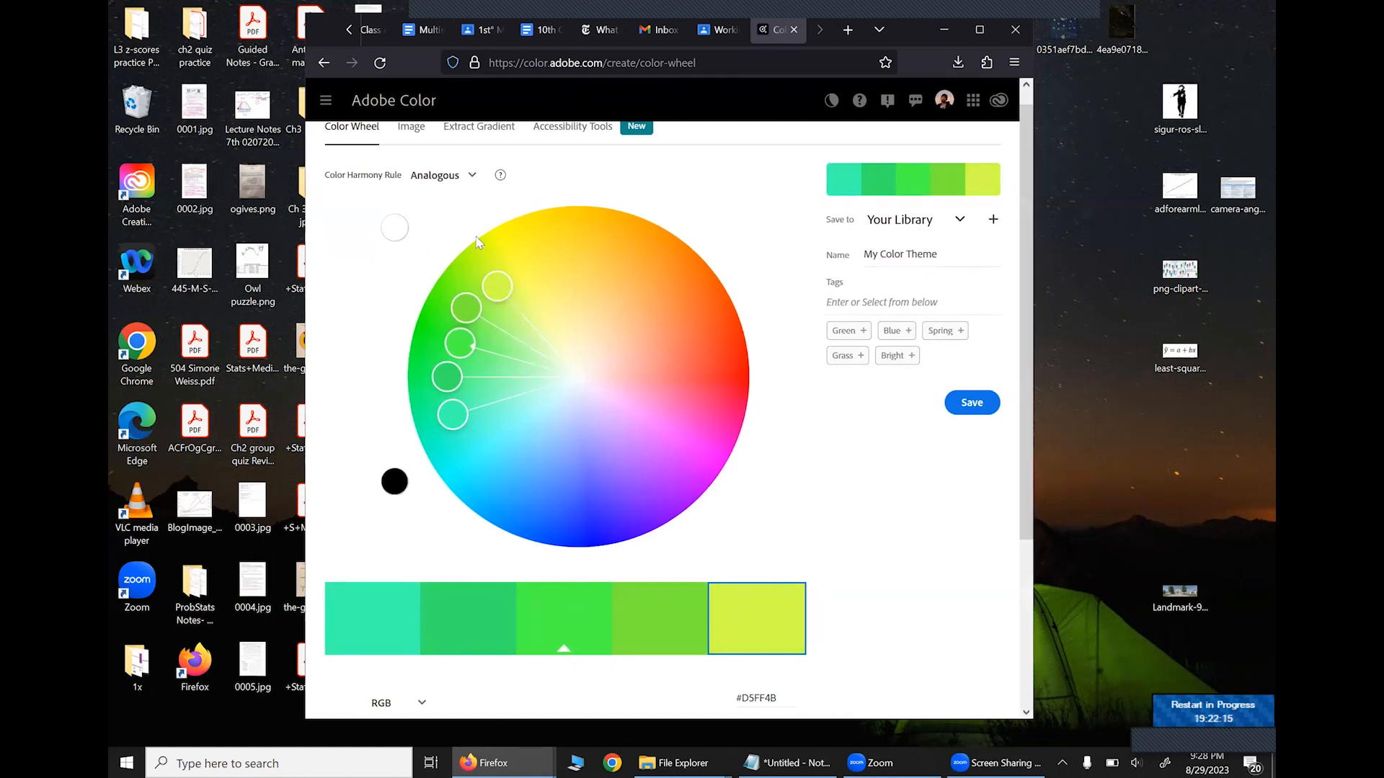
# Apply the Monochromatic harmony rule and shift the palette's colors on the wheel from green to yellow-olive
pyautogui.click(445, 177)
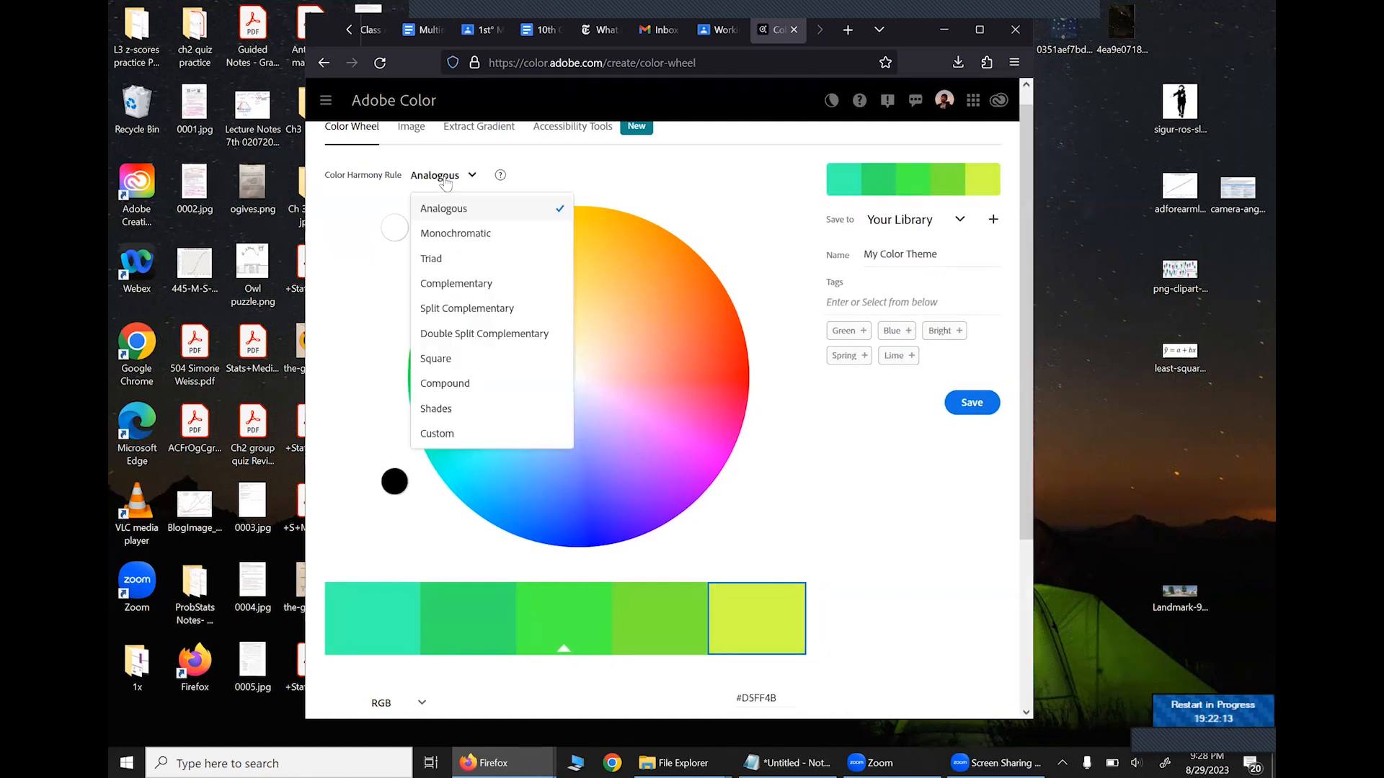
pyautogui.click(461, 235)
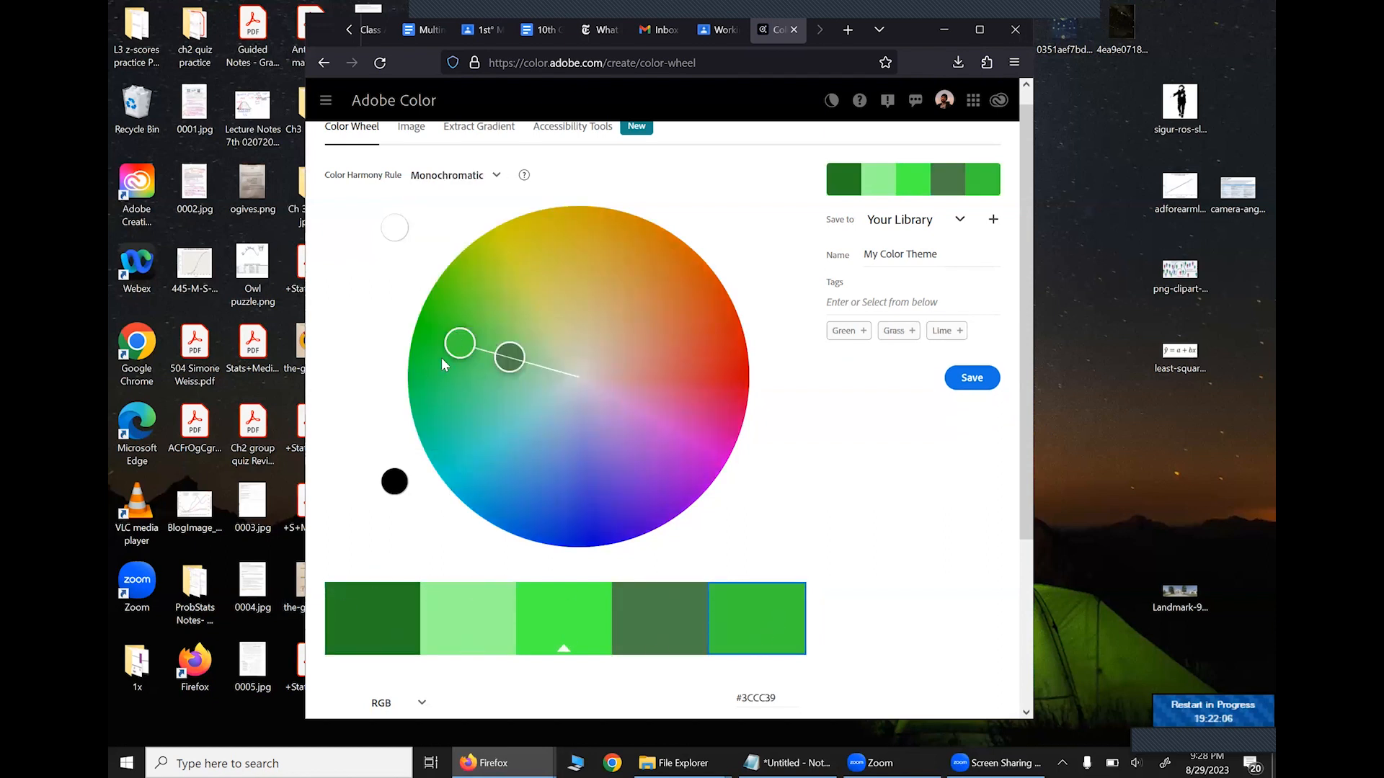
pyautogui.moveTo(435, 367); pyautogui.dragTo(529, 239)
pyautogui.moveTo(542, 286)
pyautogui.mouseDown()
pyautogui.moveTo(520, 269)
pyautogui.moveTo(561, 326)
pyautogui.moveTo(528, 272)
pyautogui.moveTo(533, 304)
pyautogui.mouseUp()
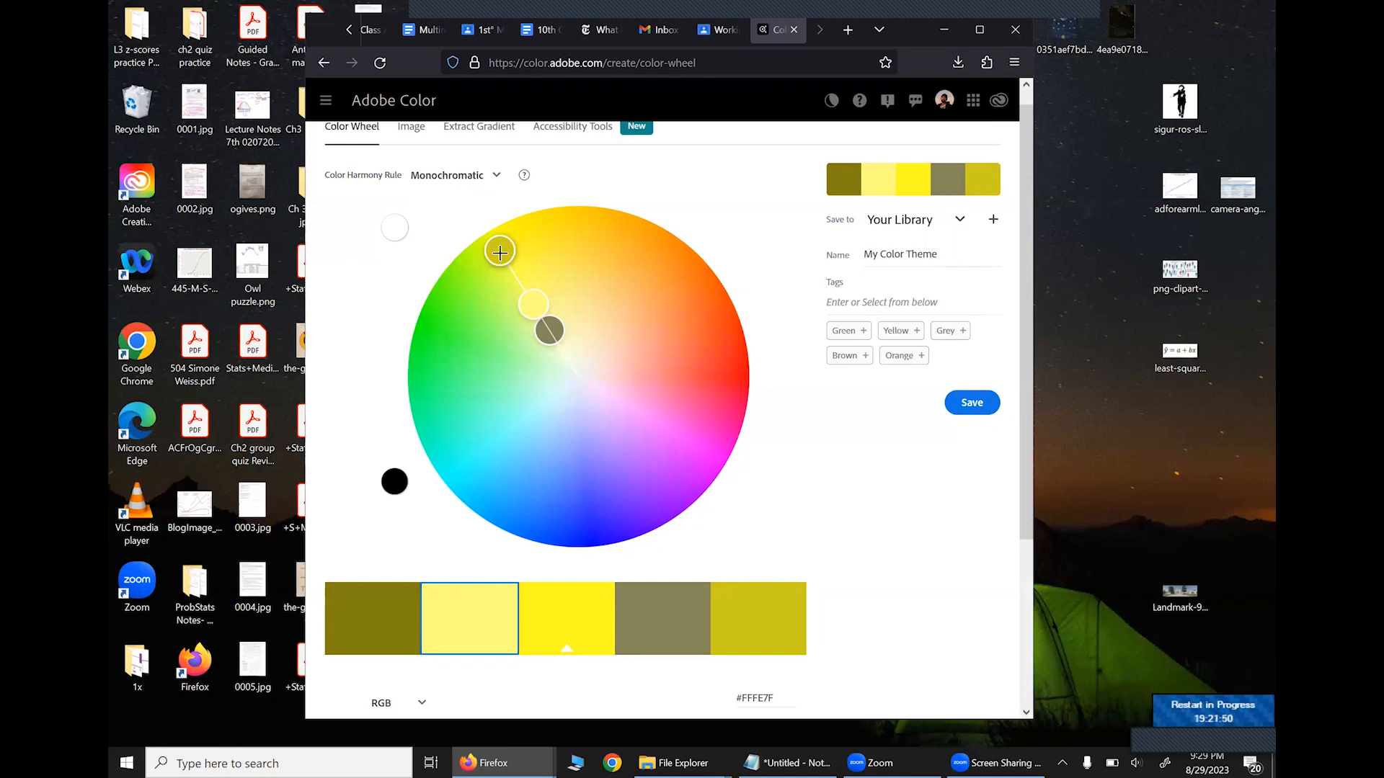
pyautogui.moveTo(498, 251); pyautogui.dragTo(488, 260)
# Apply the Triad harmony rule and move the base color to blue (#2A55FF)
pyautogui.click(461, 175)
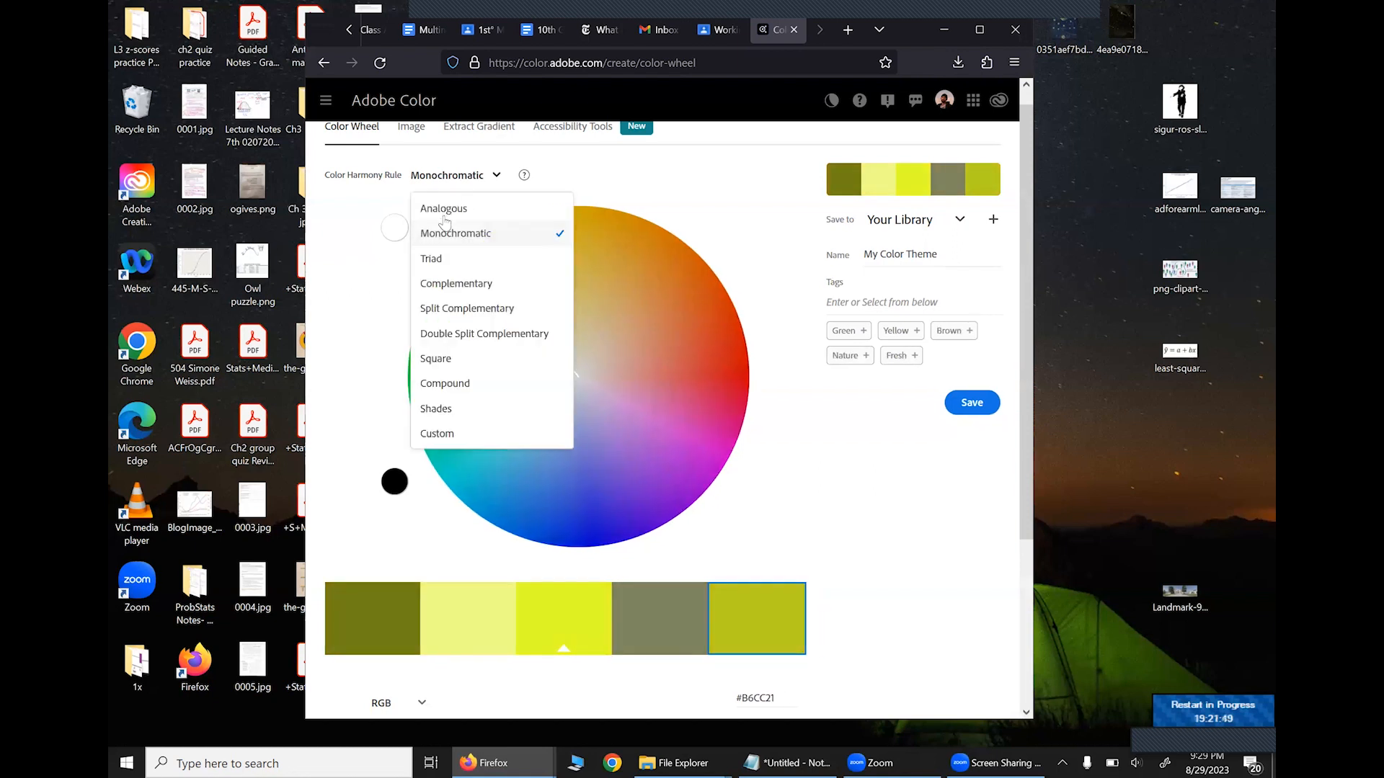
pyautogui.click(456, 258)
pyautogui.moveTo(475, 249); pyautogui.dragTo(563, 518)
# Apply the Complementary harmony rule and rotate the palette around the wheel through yellow to a blue base color (#4282FF)
pyautogui.click(441, 176)
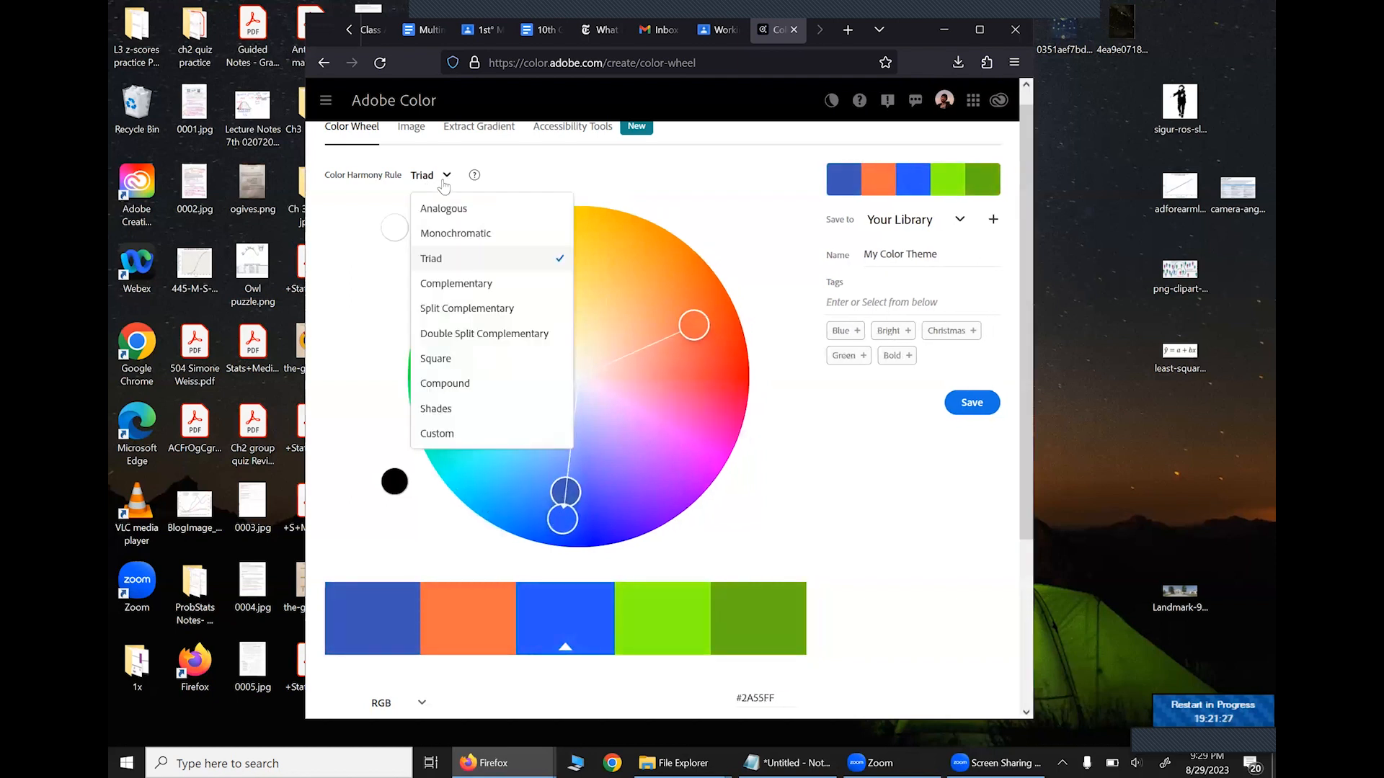
pyautogui.click(465, 286)
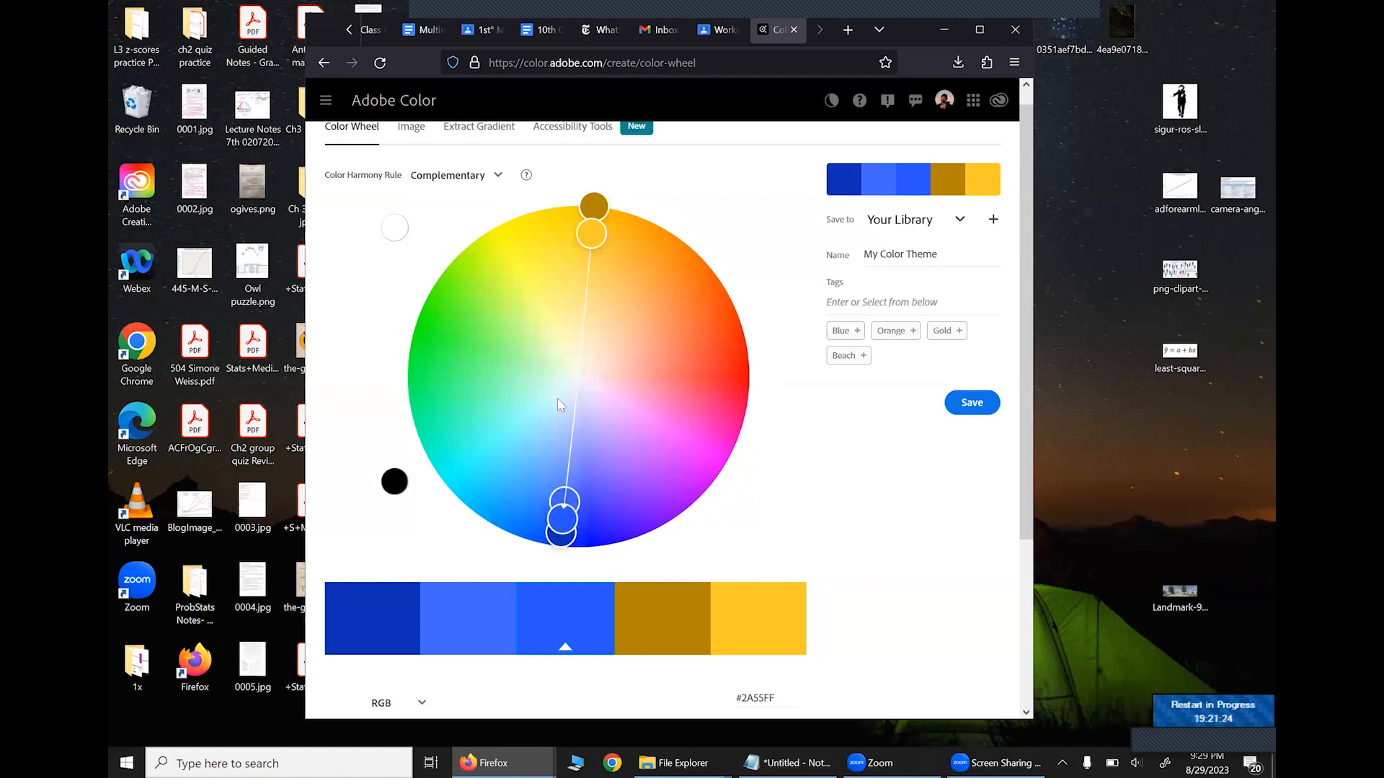
pyautogui.moveTo(591, 210); pyautogui.dragTo(462, 351)
pyautogui.moveTo(726, 414); pyautogui.dragTo(508, 237)
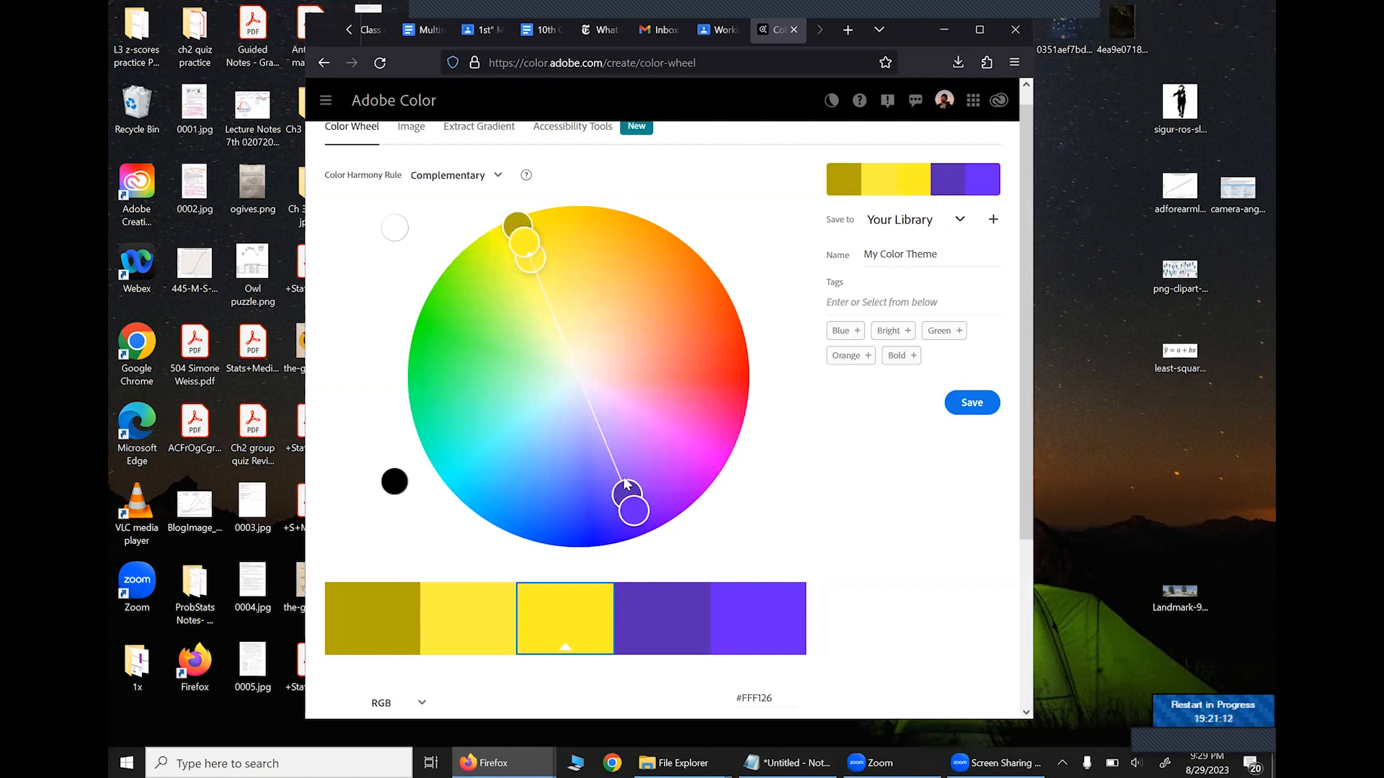
pyautogui.moveTo(510, 216); pyautogui.dragTo(560, 497)
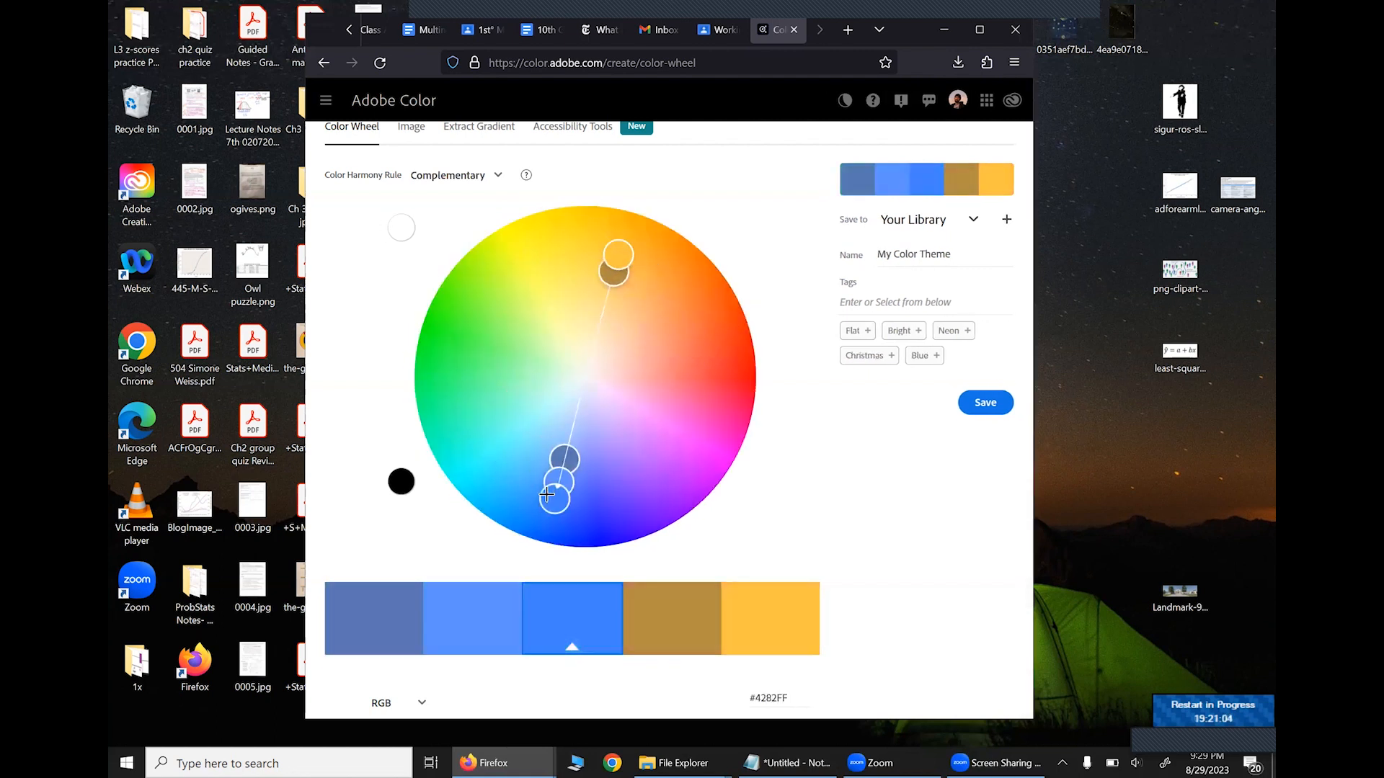
# Apply the Split Complementary harmony rule and move the base color to red (#FF2716) and on to golden yellow
pyautogui.click(455, 175)
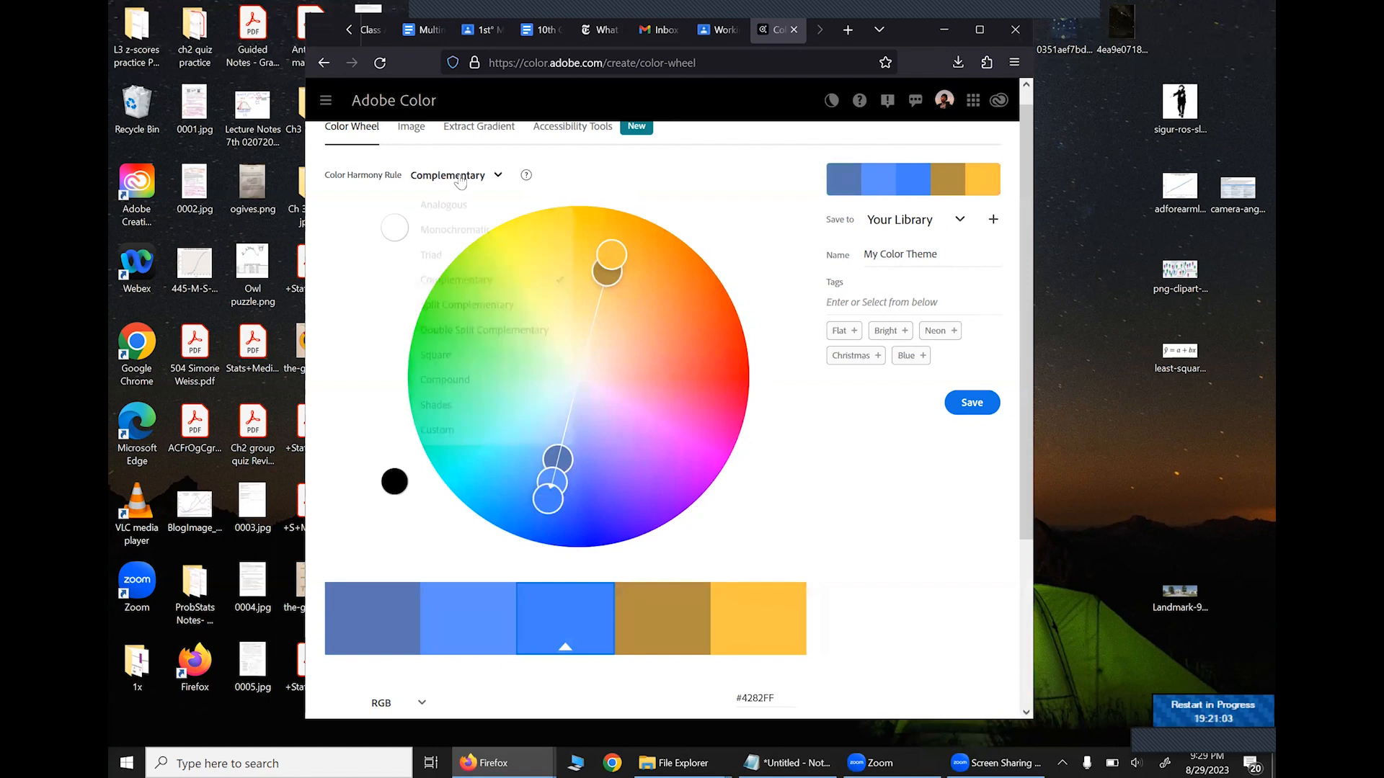
pyautogui.rightClick(495, 306)
pyautogui.click(469, 308)
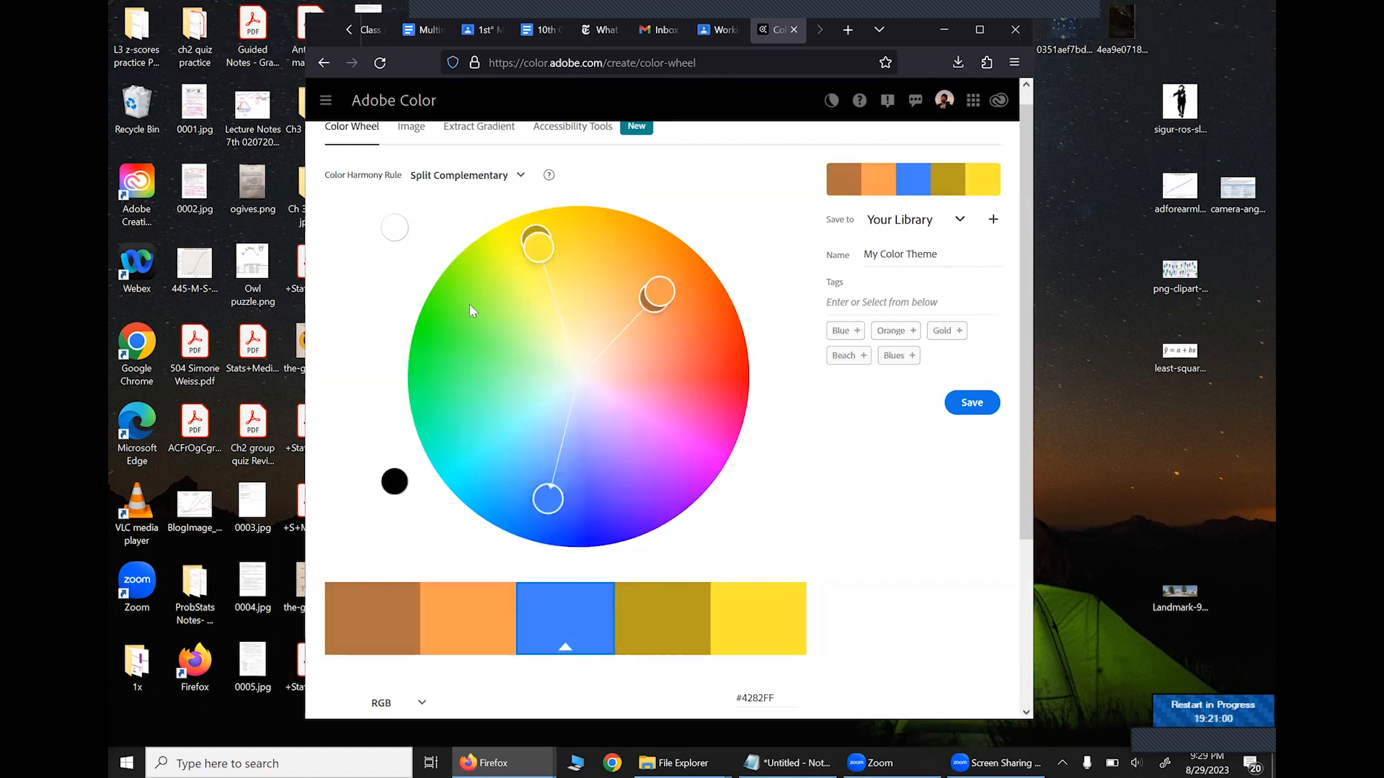
pyautogui.moveTo(543, 497); pyautogui.dragTo(741, 356)
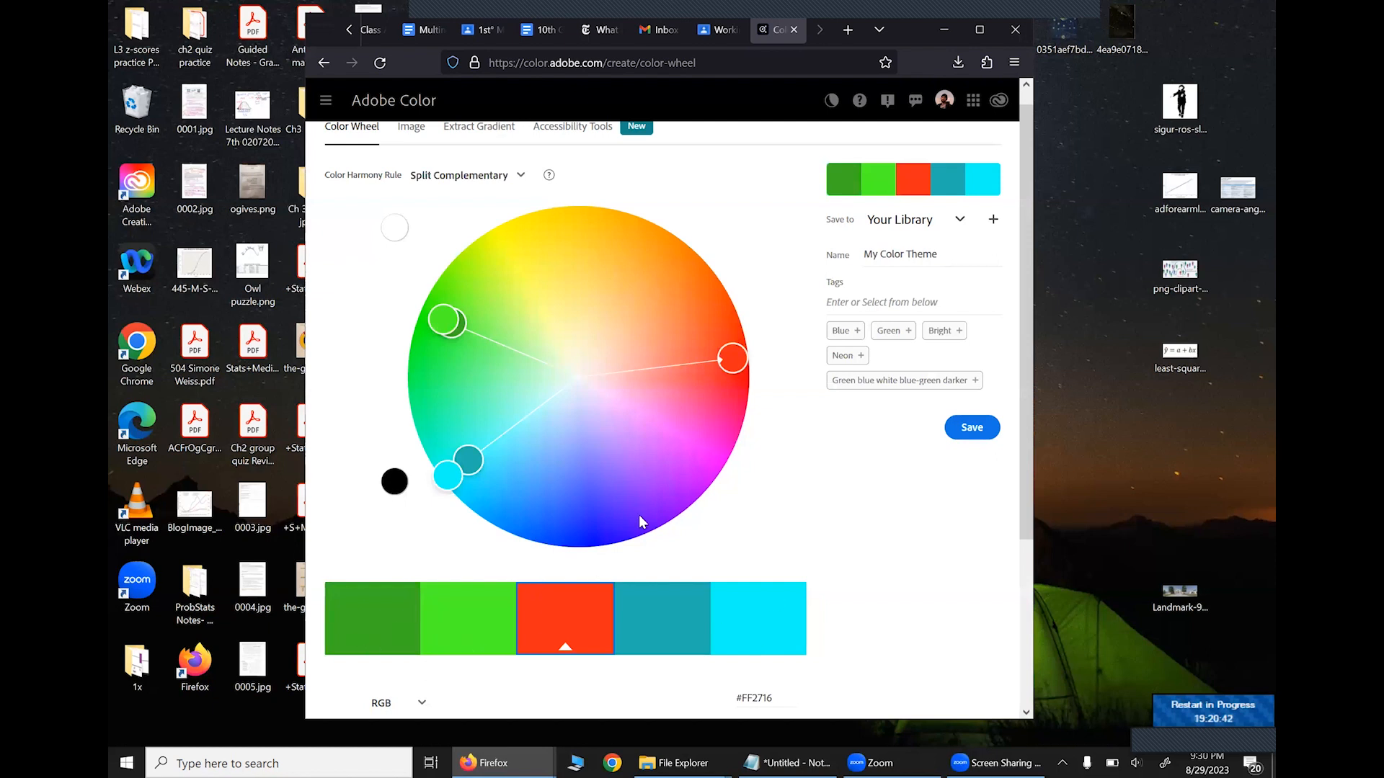
pyautogui.moveTo(733, 358); pyautogui.dragTo(571, 226)
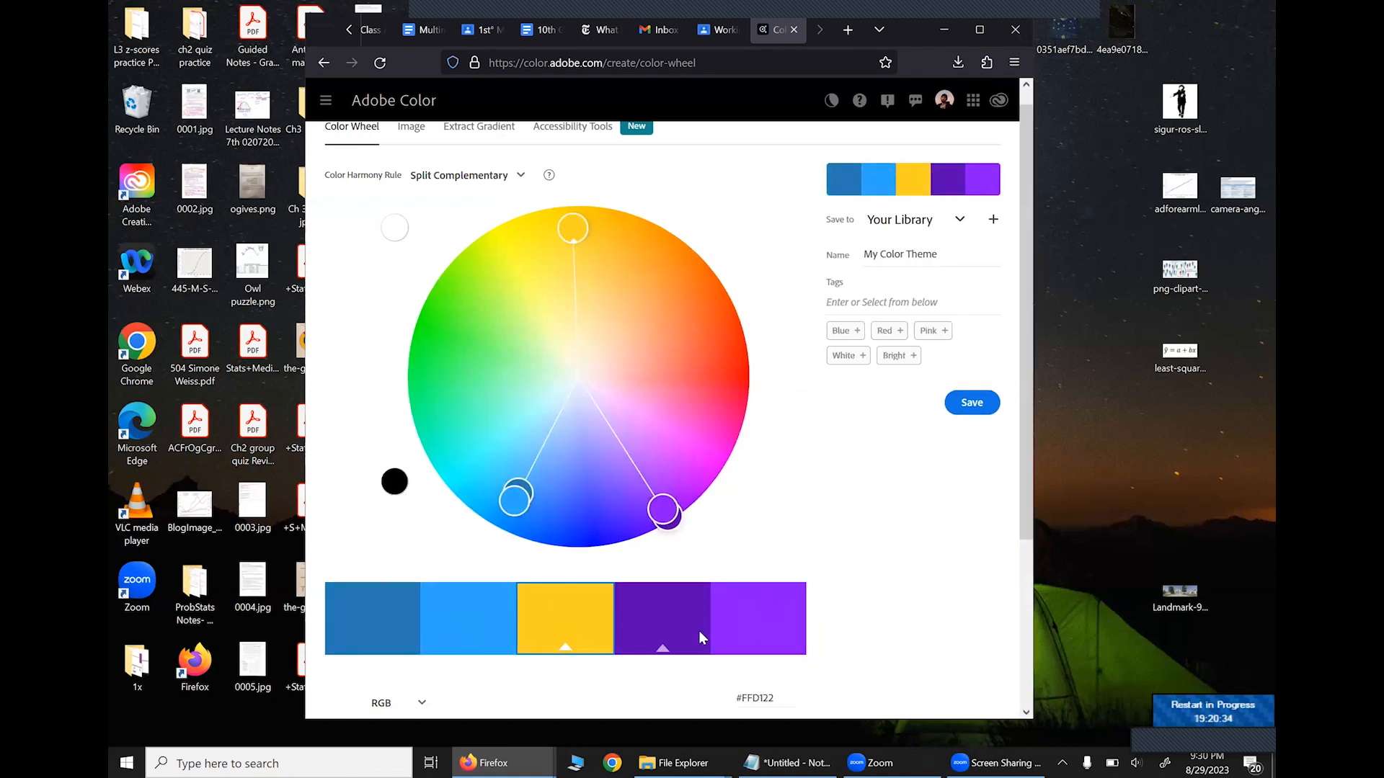
pyautogui.moveTo(573, 229); pyautogui.dragTo(560, 228)
# Apply the Analogous harmony rule and move the base color from green to violet (#714AFA)
pyautogui.click(475, 177)
pyautogui.click(443, 208)
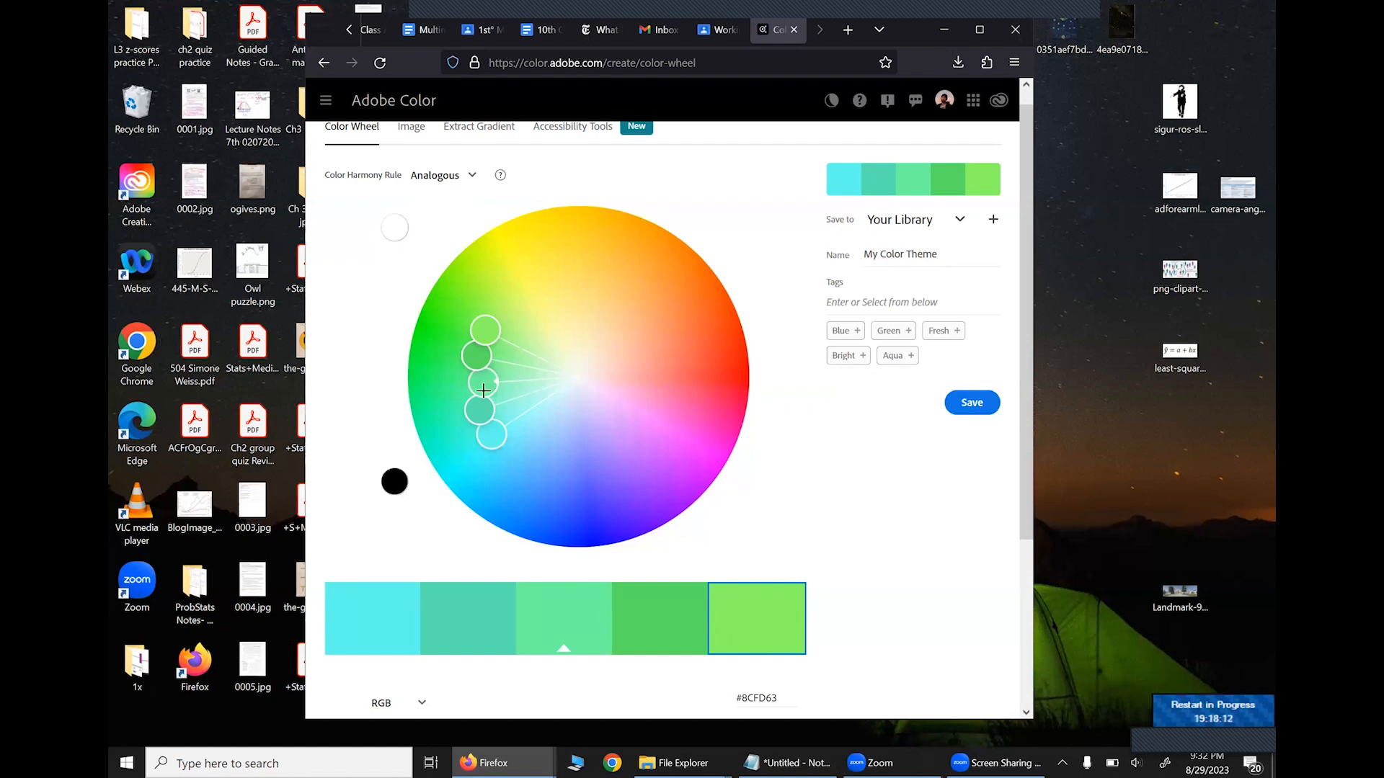
pyautogui.moveTo(483, 390); pyautogui.dragTo(624, 492)
# Apply the Monochromatic harmony rule with a golden-yellow base color (#FACE41), and switch the rule to Square
pyautogui.click(460, 182)
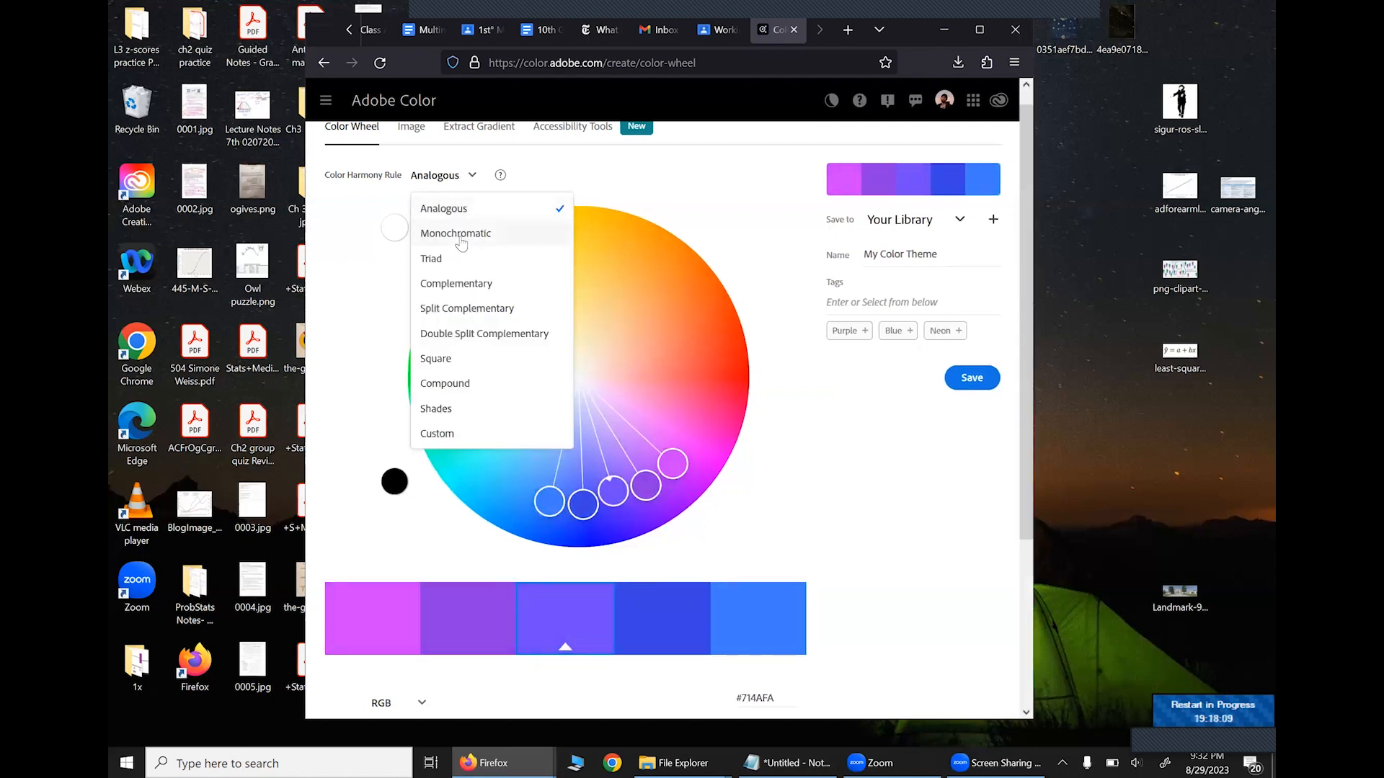
pyautogui.click(461, 236)
pyautogui.moveTo(484, 420); pyautogui.dragTo(594, 246)
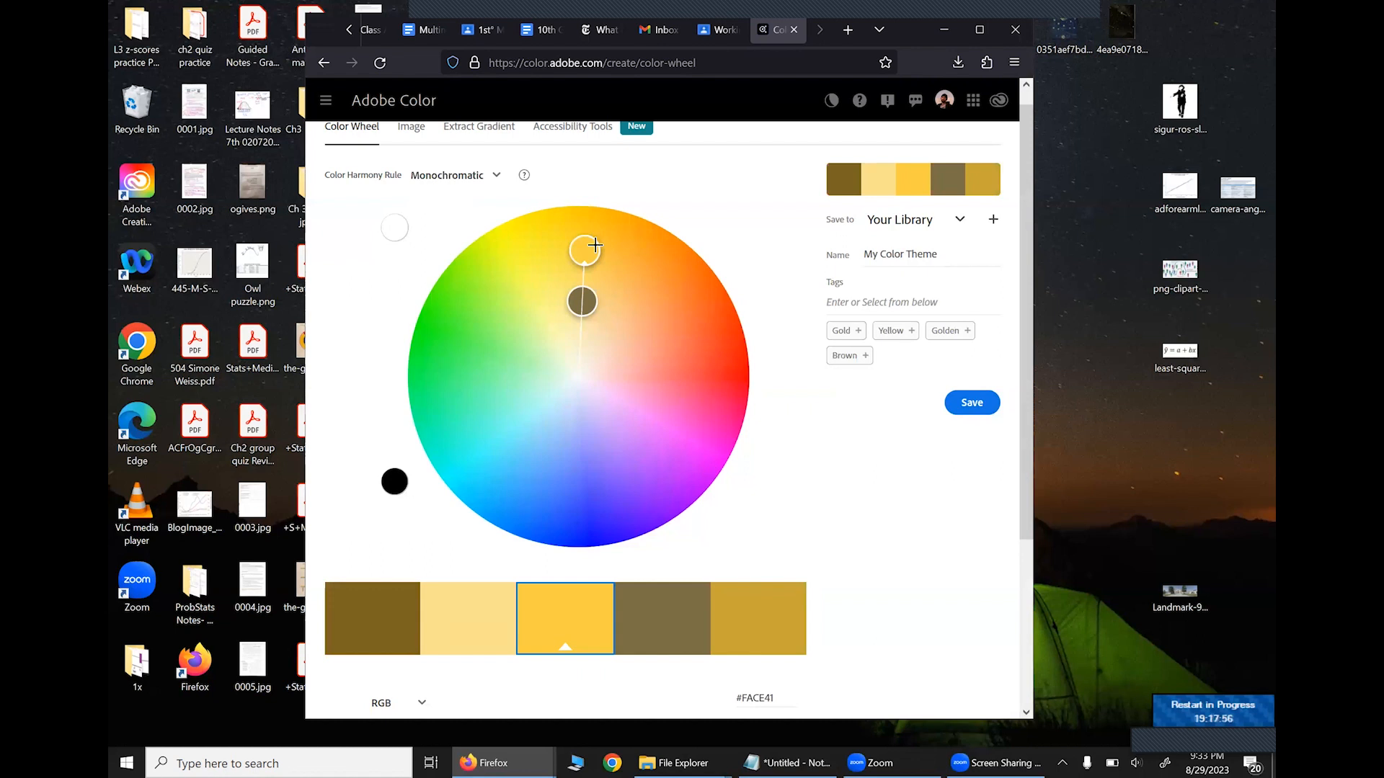
pyautogui.click(461, 180)
pyautogui.click(480, 364)
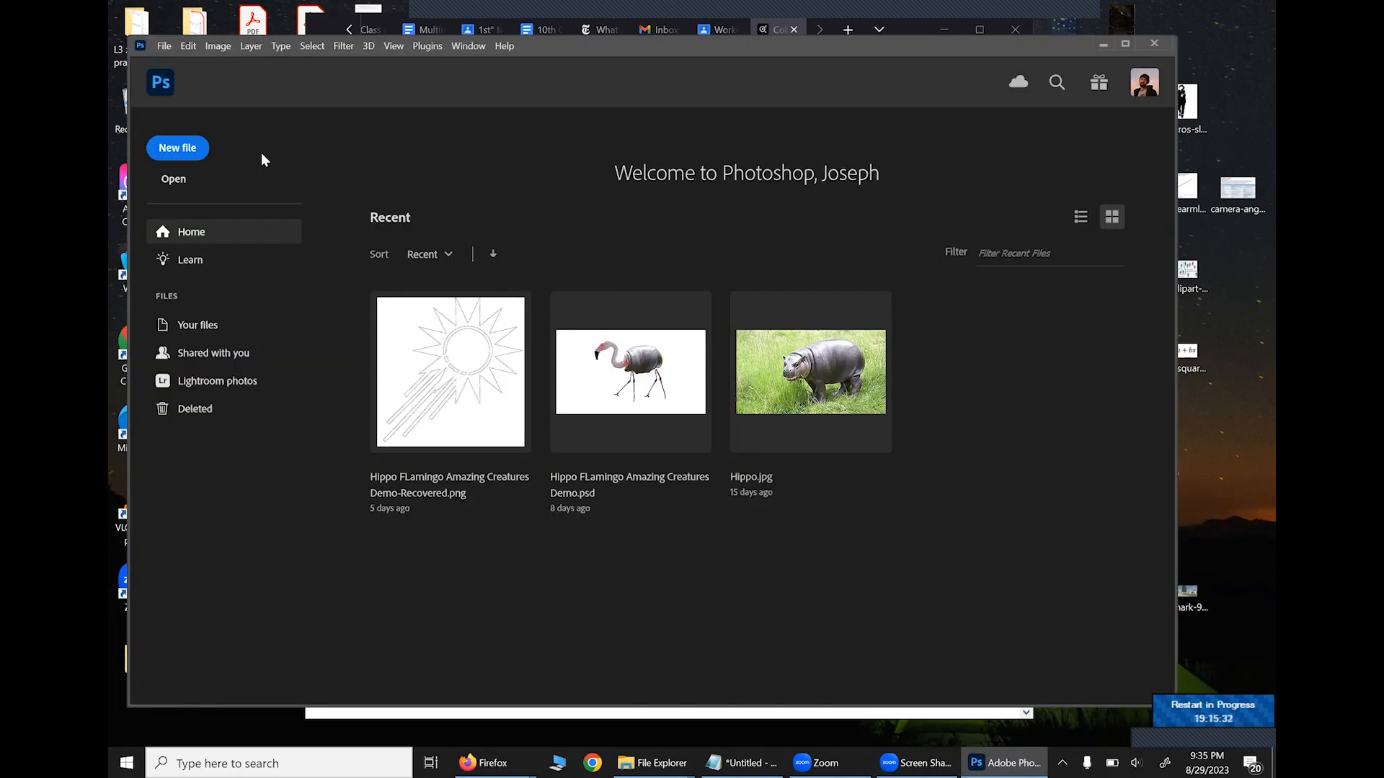
# Create a new Photoshop document 1000 pixels wide and 1000 pixels high
pyautogui.click(194, 150)
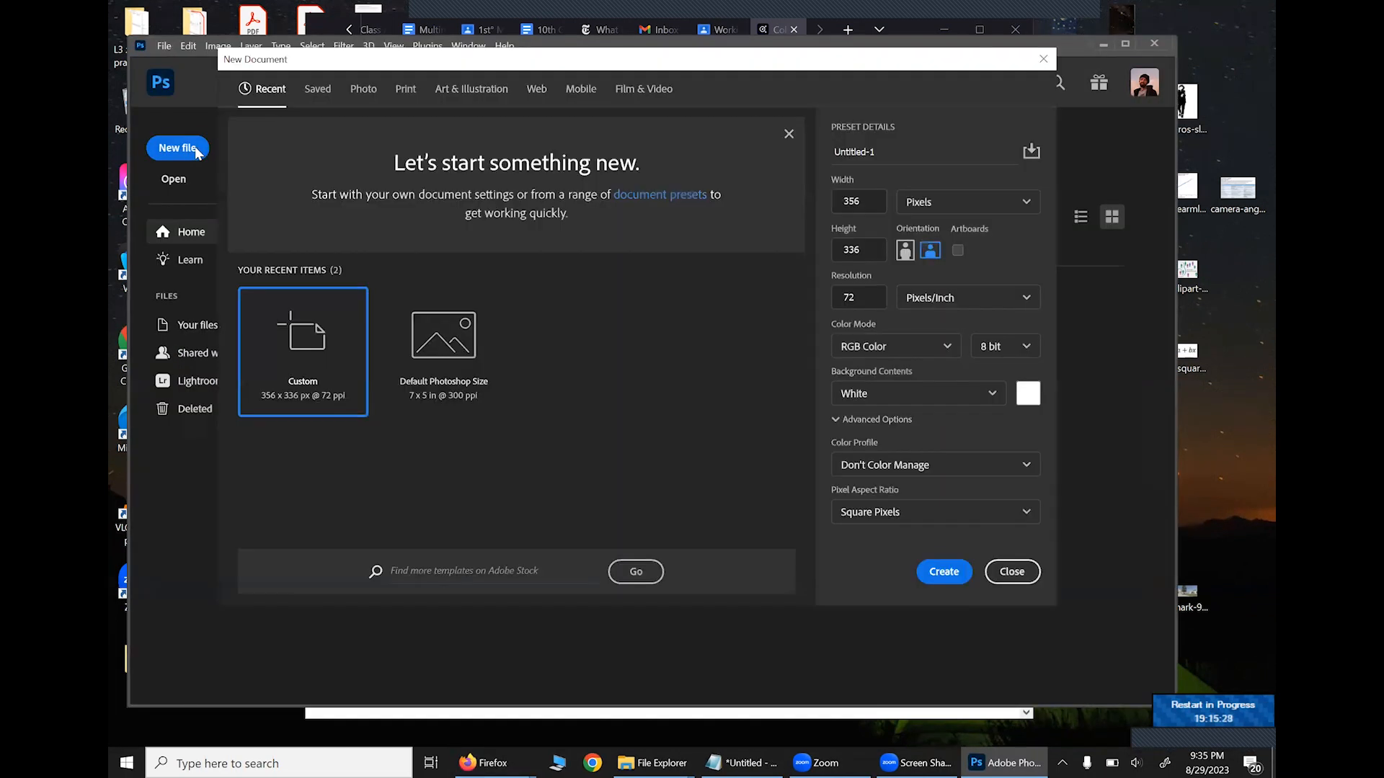
pyautogui.moveTo(862, 209); pyautogui.dragTo(829, 209)
pyautogui.write('1000')
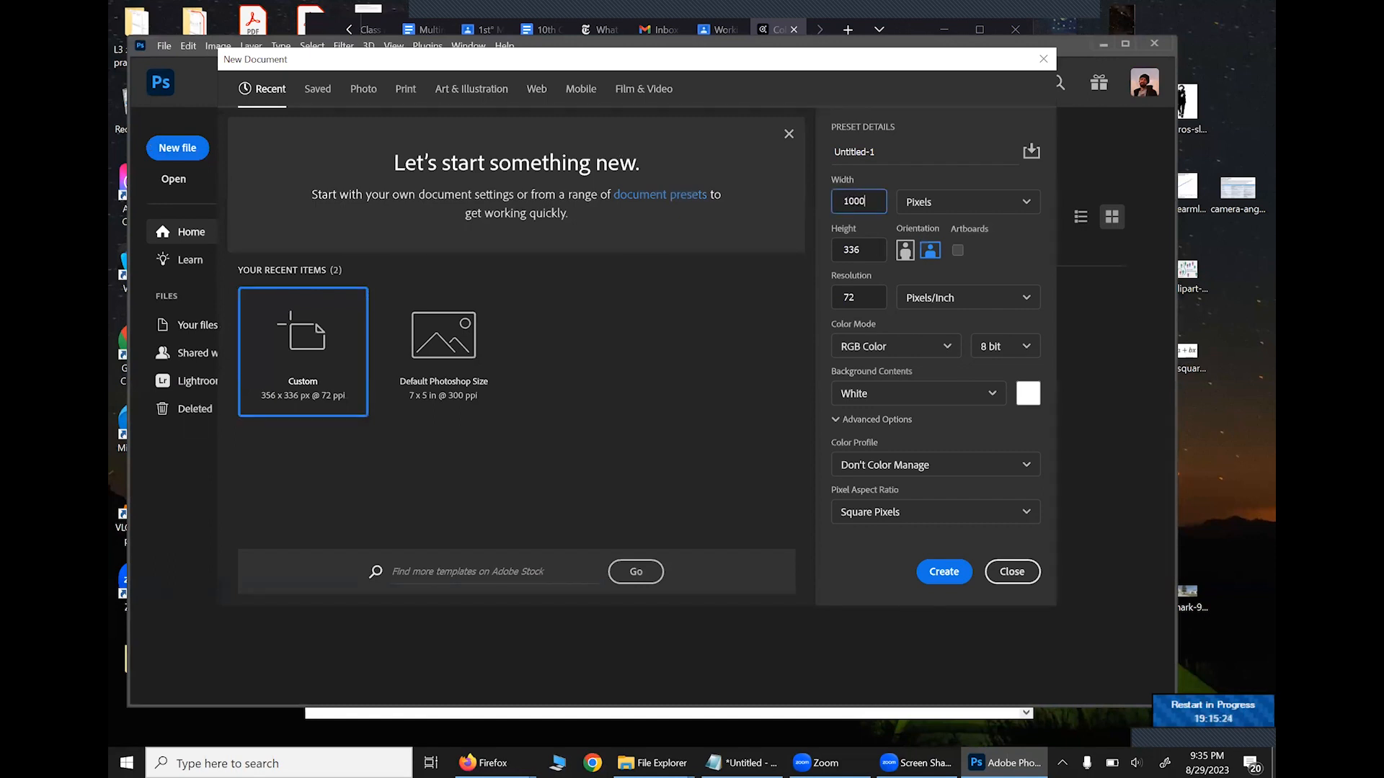
pyautogui.press('Tab')
pyautogui.write('1000')
pyautogui.click(945, 576)
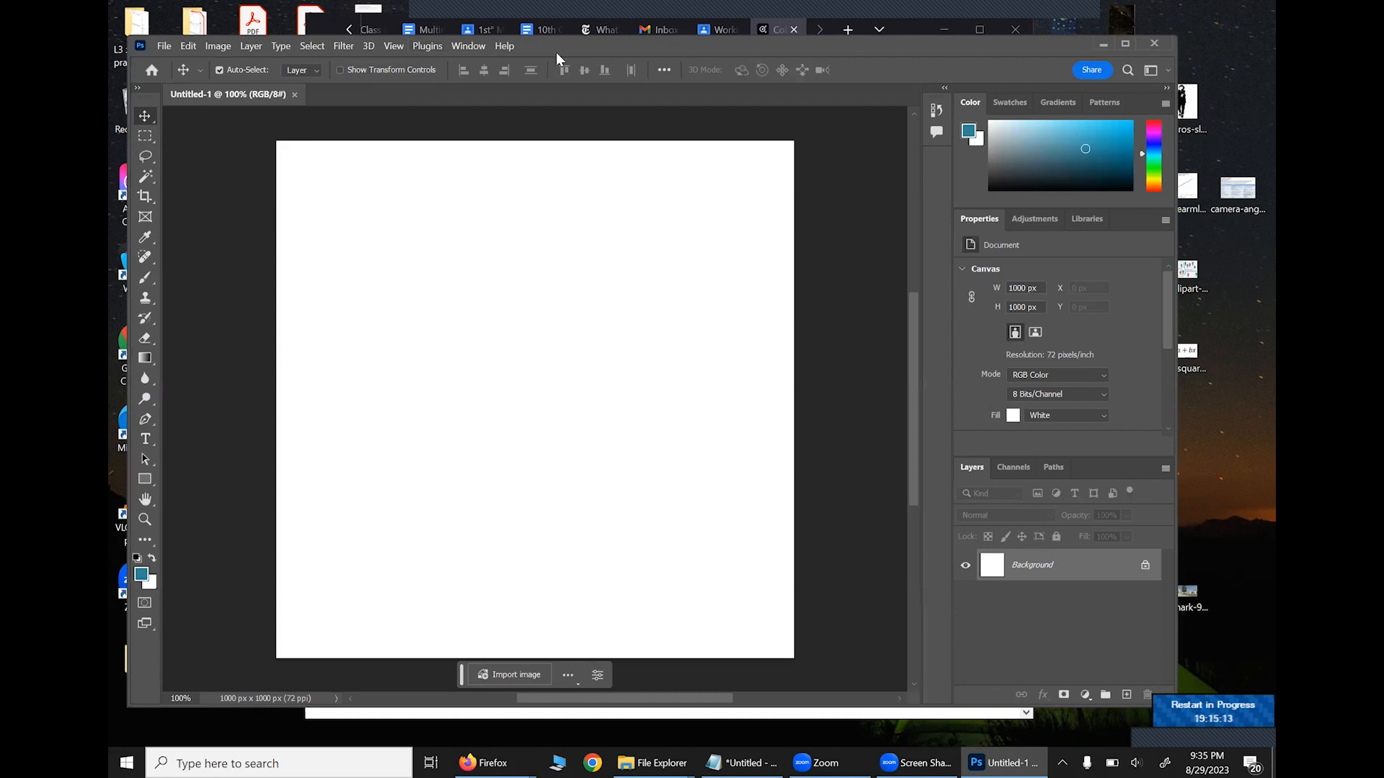
# Move the Photoshop window down and bring the browser window with Adobe Color to the front
pyautogui.moveTo(574, 47); pyautogui.dragTo(591, 190)
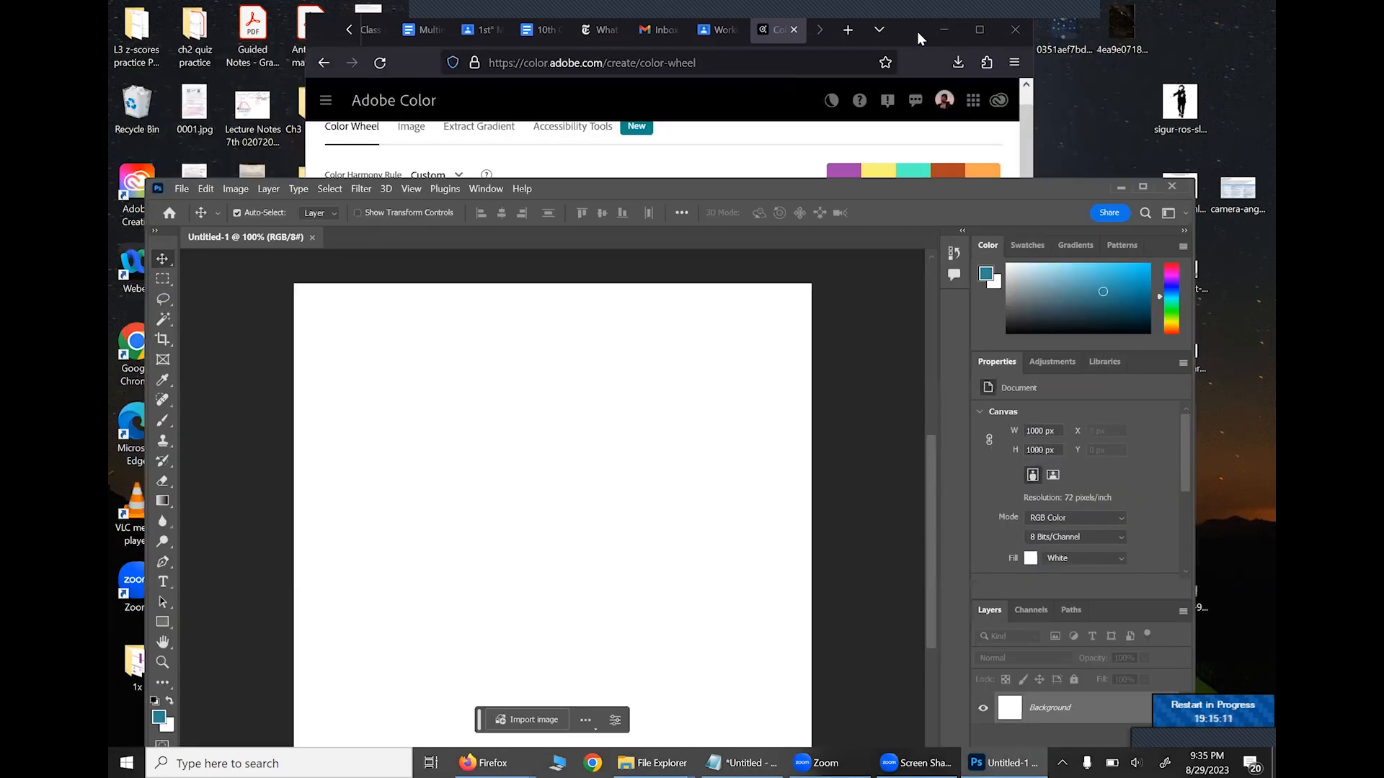
pyautogui.click(917, 32)
pyautogui.moveTo(916, 31); pyautogui.dragTo(918, 24)
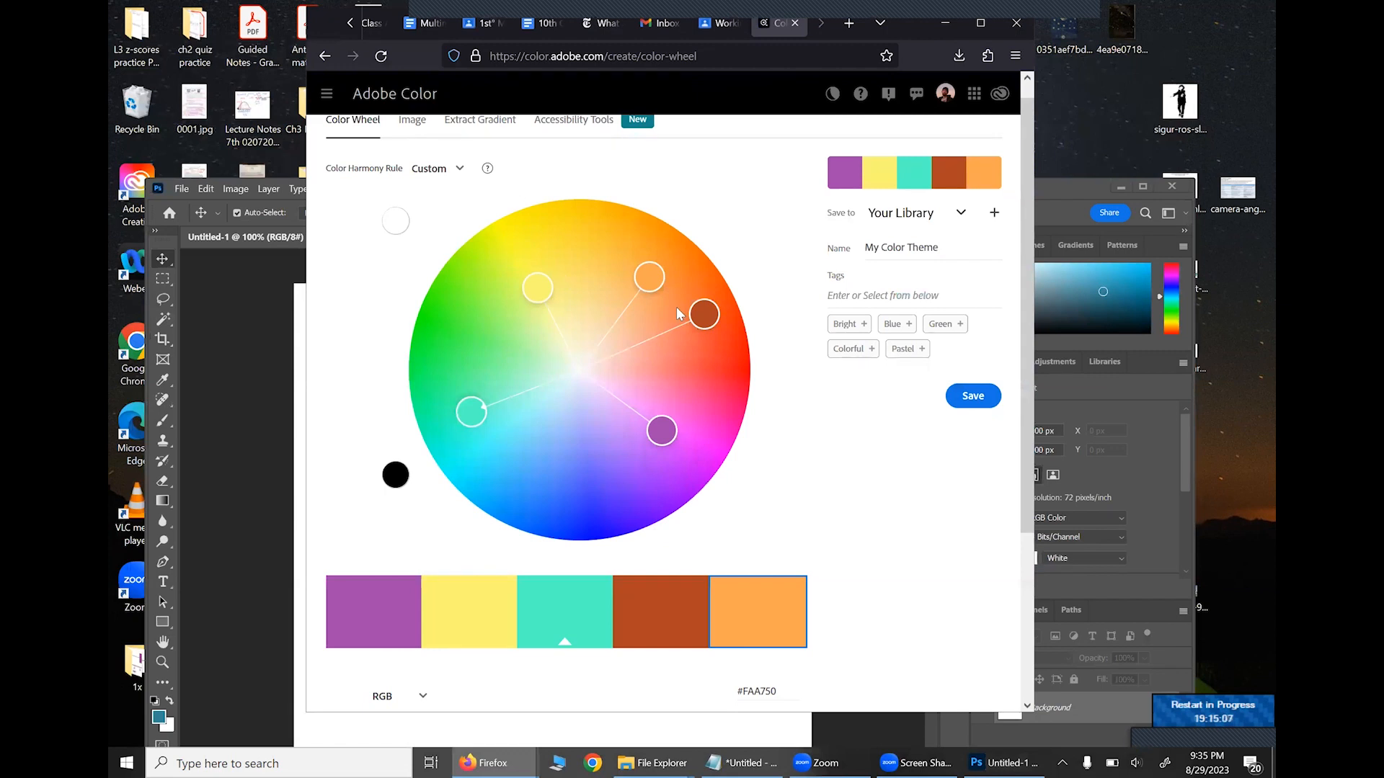
# Set the color harmony rule to Analogous and move the base color near the wheel's center for a pastel lavender palette
pyautogui.scroll(1, 676, 307)
pyautogui.click(457, 187)
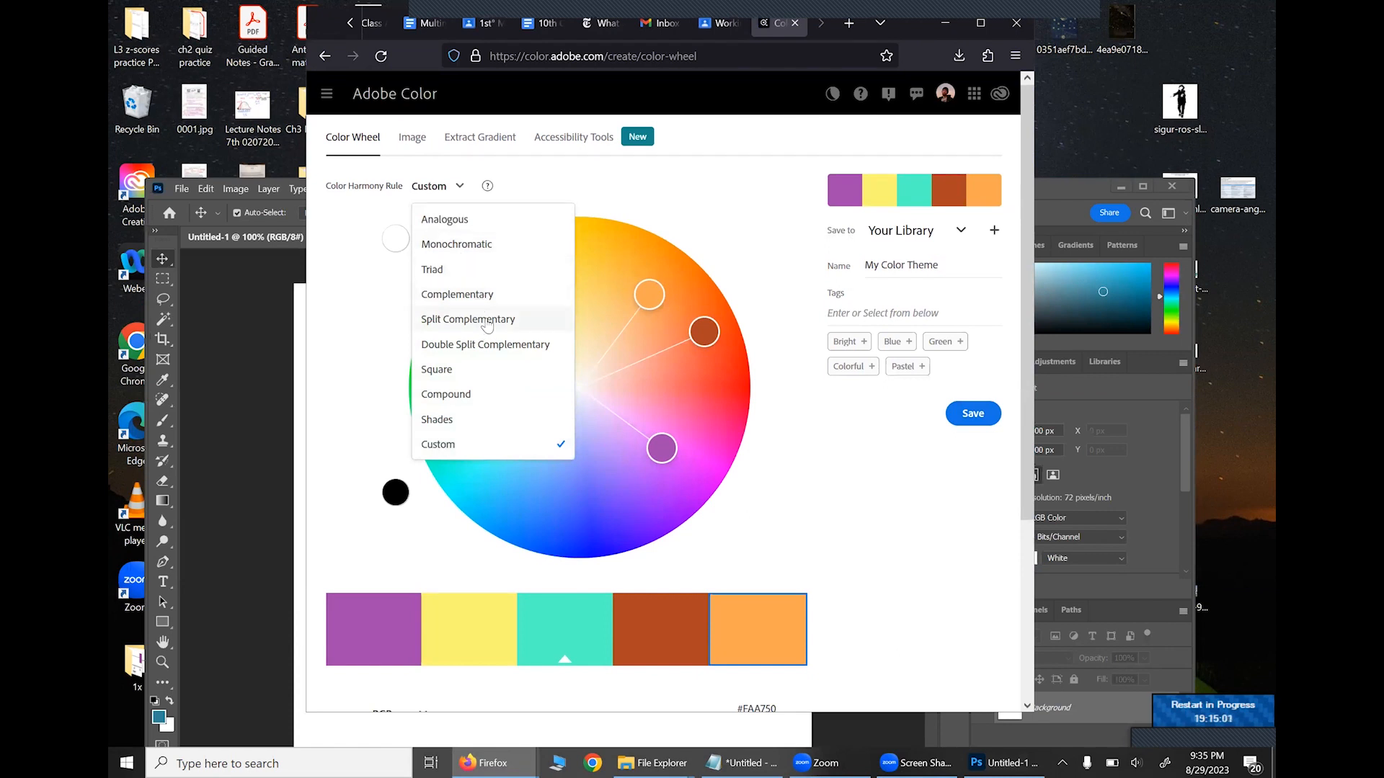
pyautogui.click(463, 227)
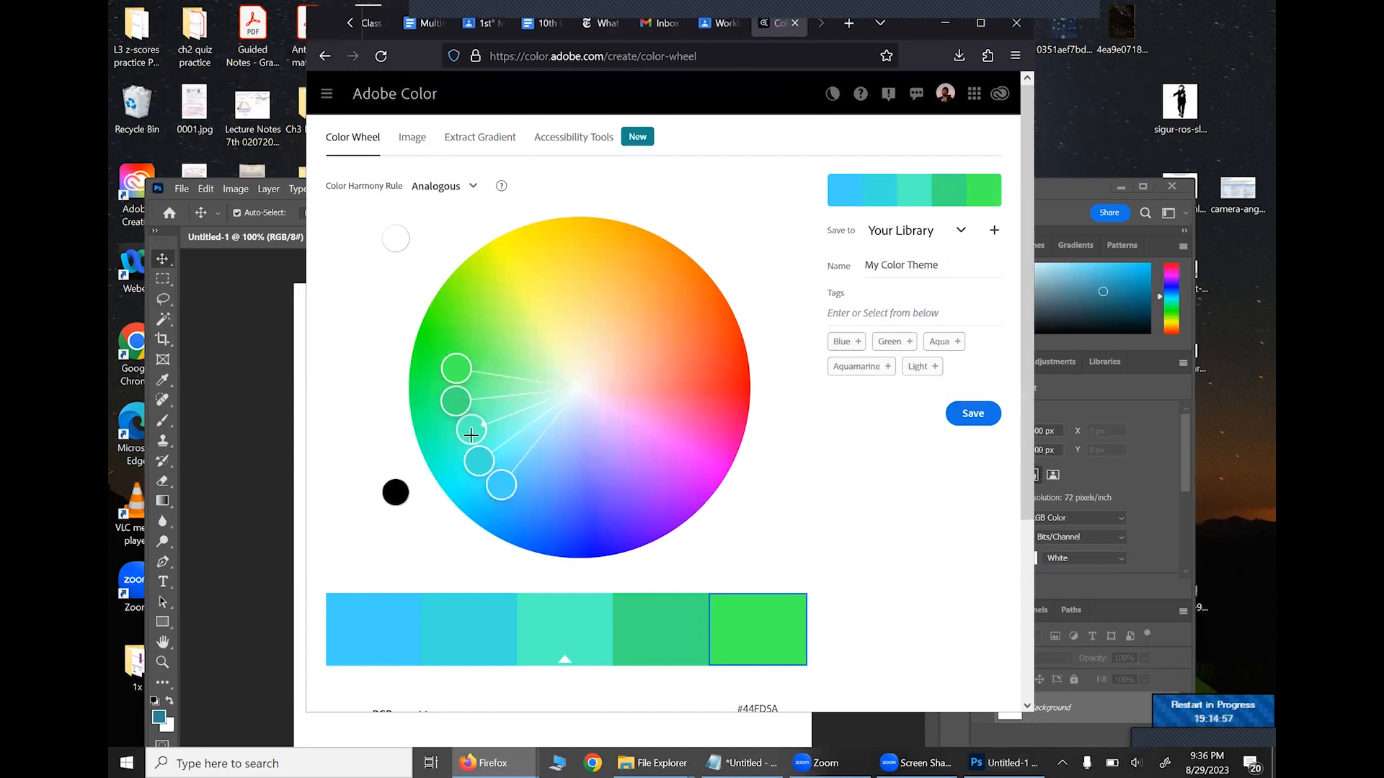
pyautogui.moveTo(476, 458); pyautogui.dragTo(591, 430)
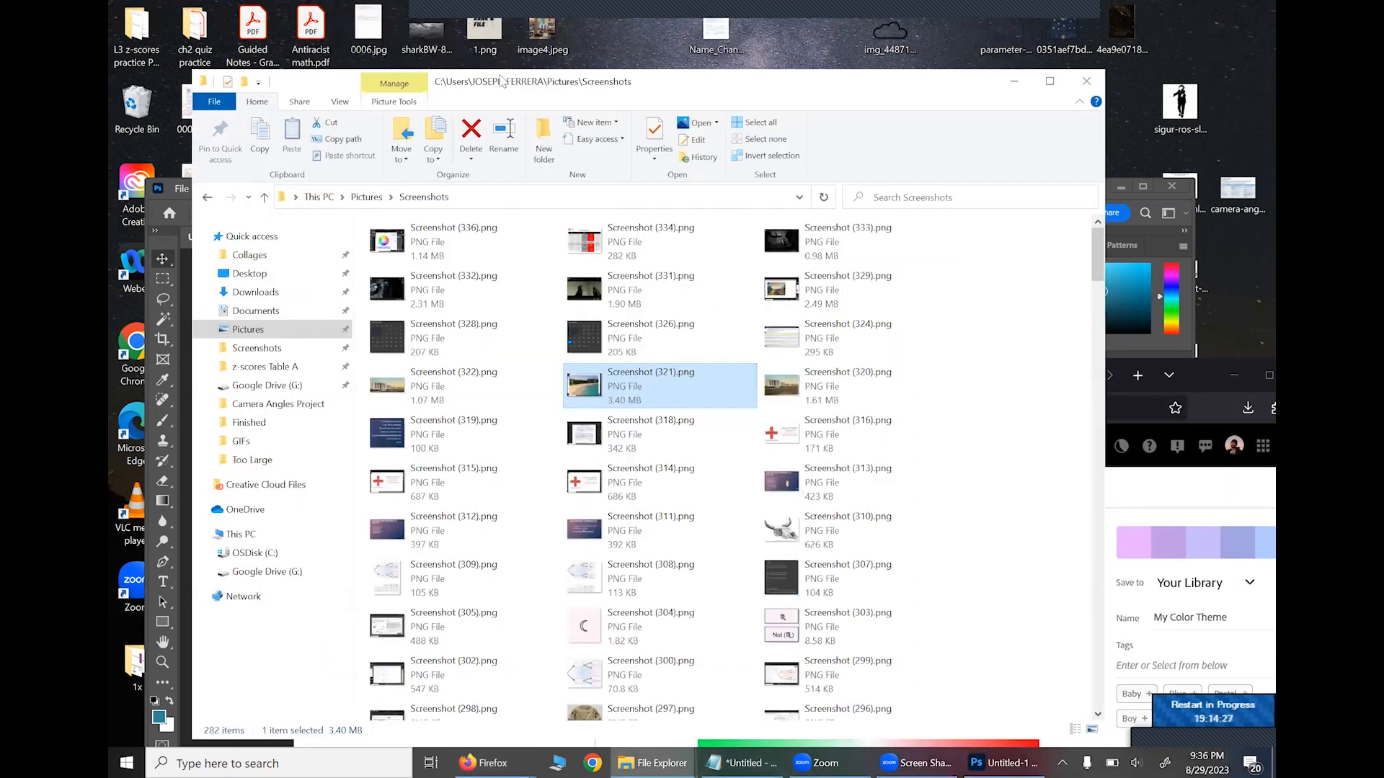
# Move the Screenshots folder window slightly up on the desktop
pyautogui.moveTo(501, 81); pyautogui.dragTo(517, 59)
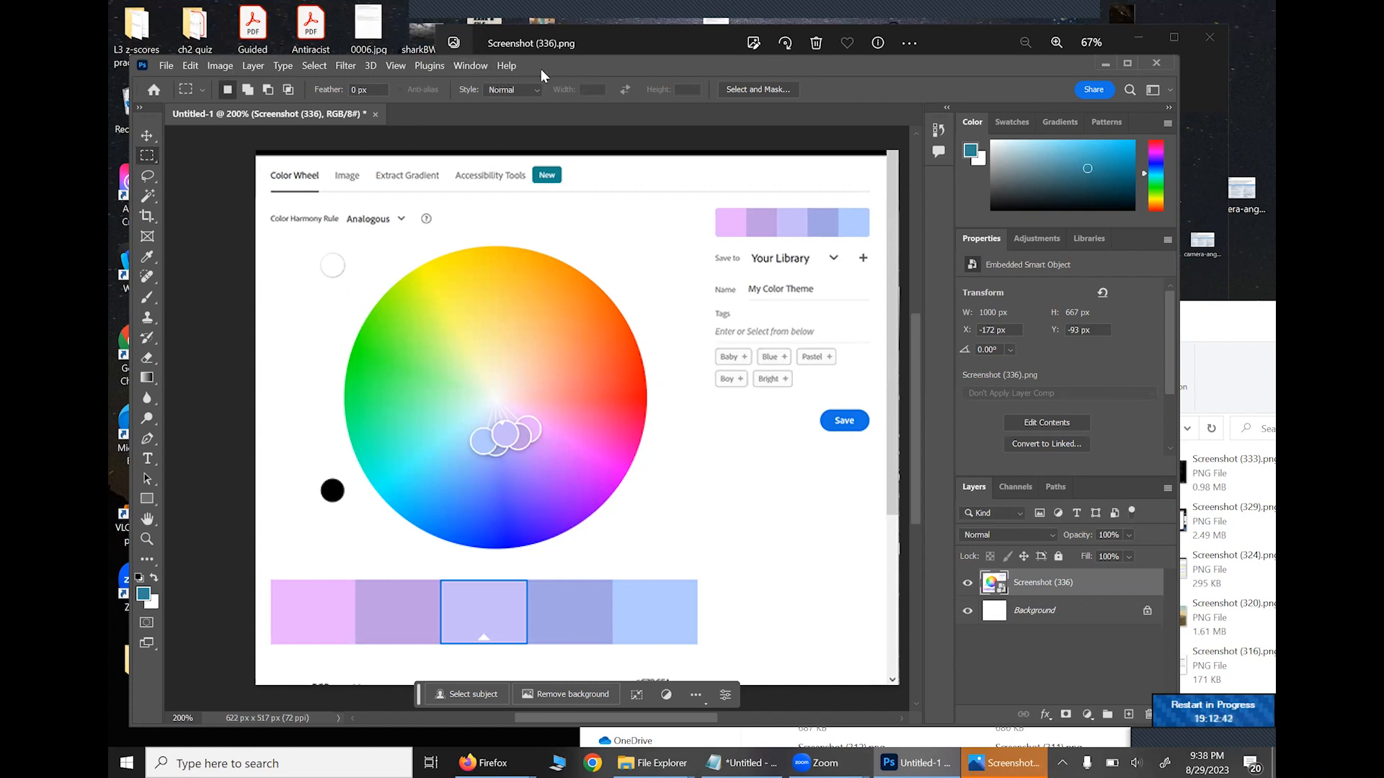
# Create a second new document from the Clipboard preset, 2256 by 1504 pixels at 72 pixels/inch with a white background
pyautogui.click(246, 68)
pyautogui.click(246, 68)
pyautogui.click(167, 67)
pyautogui.click(176, 83)
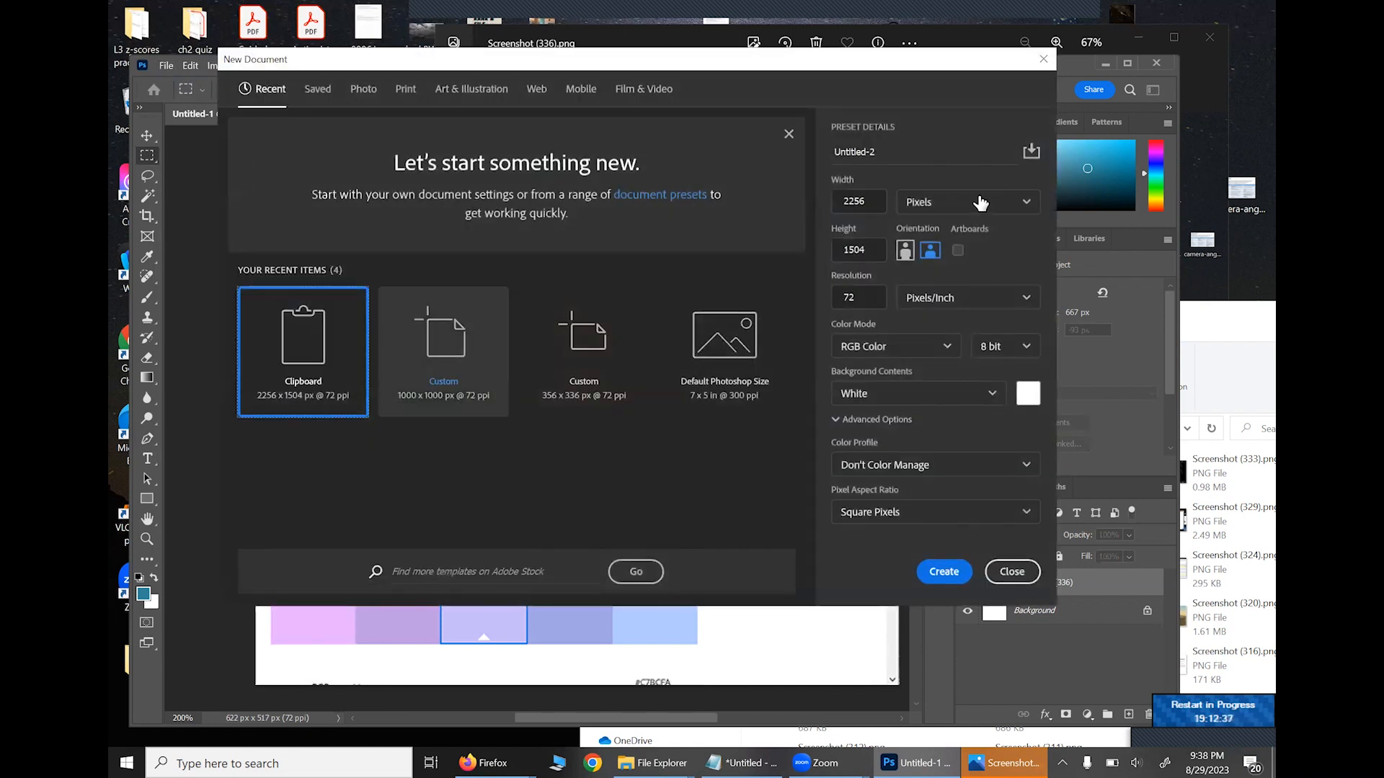
pyautogui.click(951, 573)
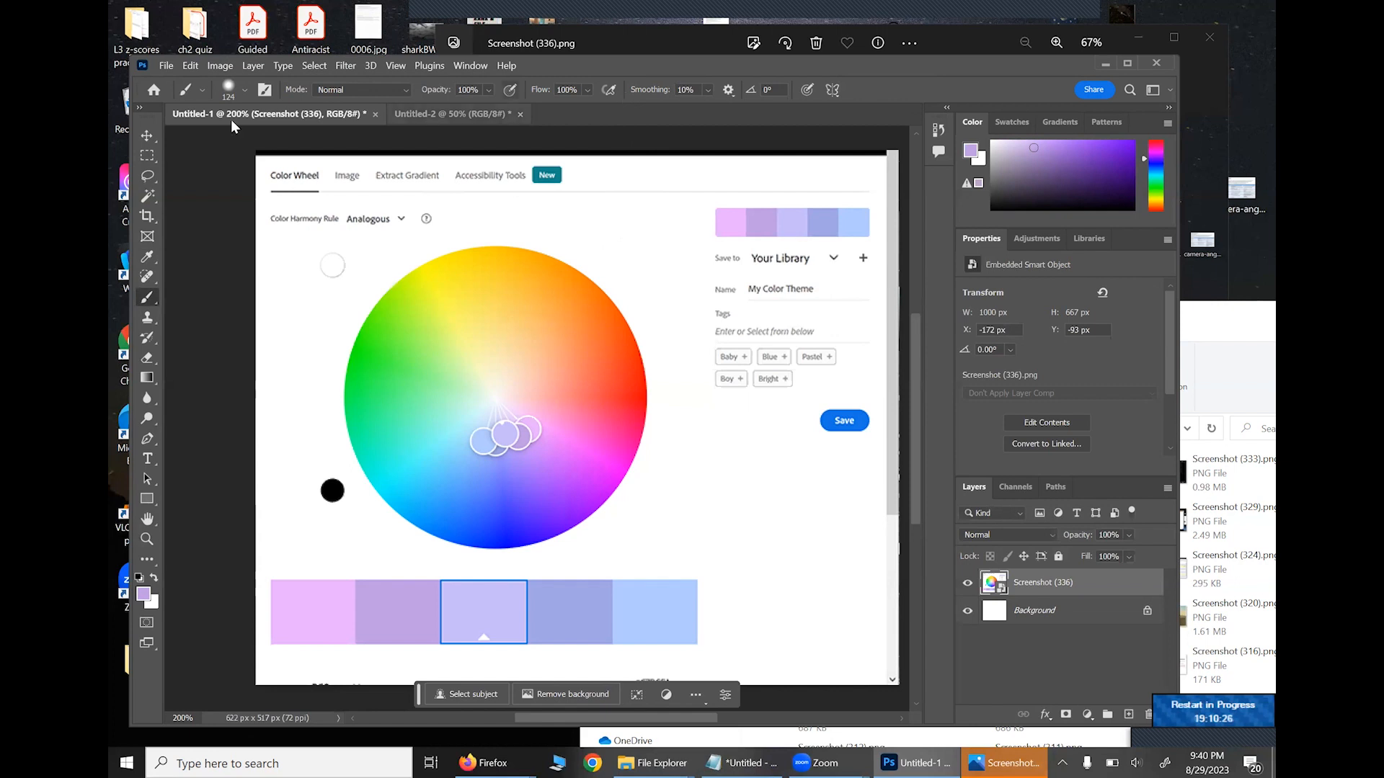
# Sample the pink first swatch of the palette screenshot in Untitled-1 as the foreground color
pyautogui.click(148, 258)
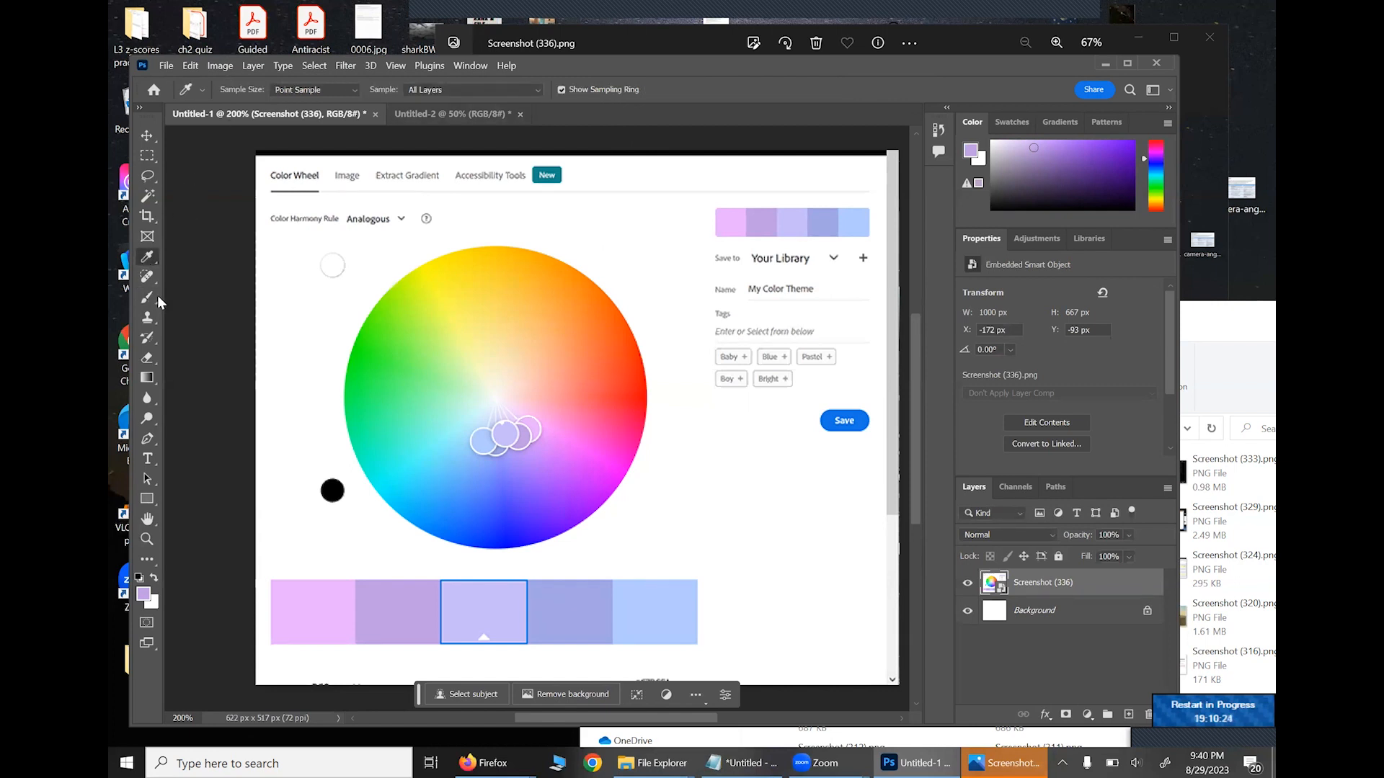
pyautogui.click(324, 609)
pyautogui.click(326, 593)
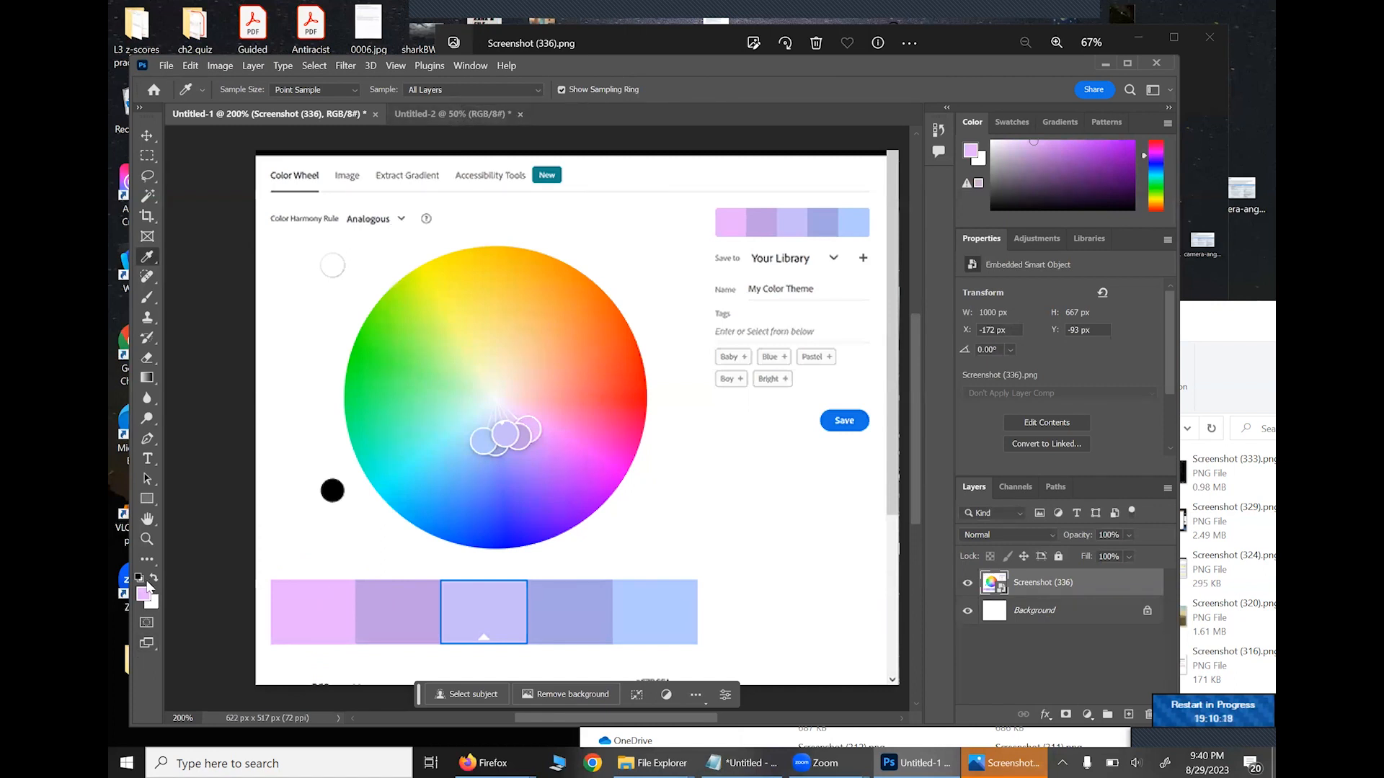
# In Untitled-2, build a diagonal chain of overlapping elliptical selections from the canvas's upper left, with small oval holes inside the larger ones
pyautogui.click(447, 120)
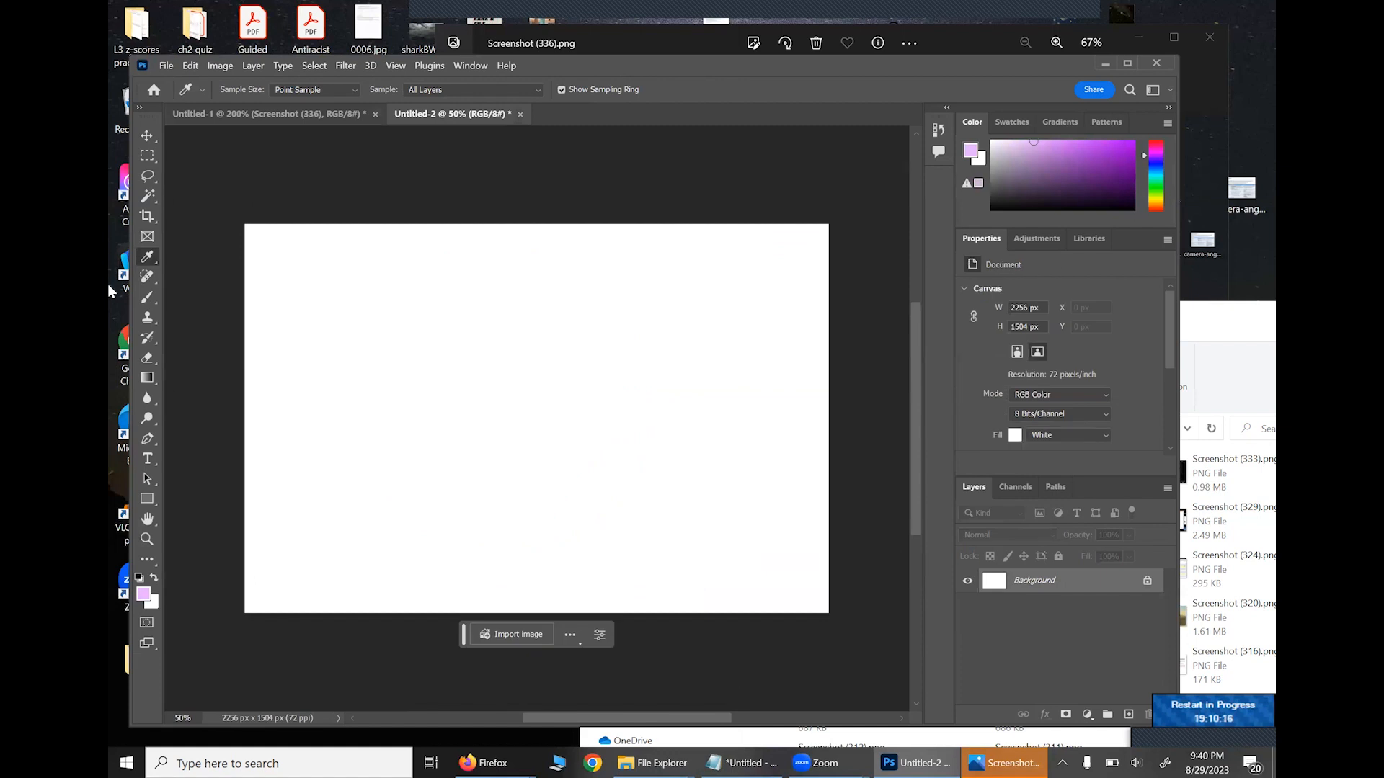
pyautogui.click(147, 155)
pyautogui.moveTo(297, 253); pyautogui.dragTo(450, 411)
pyautogui.moveTo(421, 389); pyautogui.dragTo(494, 443)
pyautogui.moveTo(477, 425); pyautogui.dragTo(529, 474)
pyautogui.click(291, 273)
pyautogui.press('shift')
pyautogui.moveTo(392, 354); pyautogui.dragTo(412, 367)
pyautogui.moveTo(405, 362); pyautogui.dragTo(453, 423)
pyautogui.moveTo(463, 250)
pyautogui.mouseDown()
pyautogui.moveTo(425, 257)
pyautogui.moveTo(404, 283)
pyautogui.mouseUp()
# Fill the combined elliptical selection with the pink foreground color and deselect it
pyautogui.click(191, 65)
pyautogui.click(209, 286)
pyautogui.click(750, 189)
pyautogui.click(684, 205)
pyautogui.click(790, 189)
pyautogui.hotkey('ctrl', 'd')
# Sample the purple second swatch from the palette and brush a wavy line across the full width of the Untitled-2 canvas
pyautogui.click(147, 296)
pyautogui.click(321, 117)
pyautogui.click(147, 257)
pyautogui.click(395, 612)
pyautogui.click(436, 115)
pyautogui.click(147, 297)
pyautogui.moveTo(242, 497)
pyautogui.mouseDown()
pyautogui.moveTo(669, 450)
pyautogui.moveTo(833, 467)
pyautogui.mouseUp()
# Sample the lavender middle swatch and brush a second wavy line across the canvas below the purple one
pyautogui.click(322, 115)
pyautogui.click(147, 257)
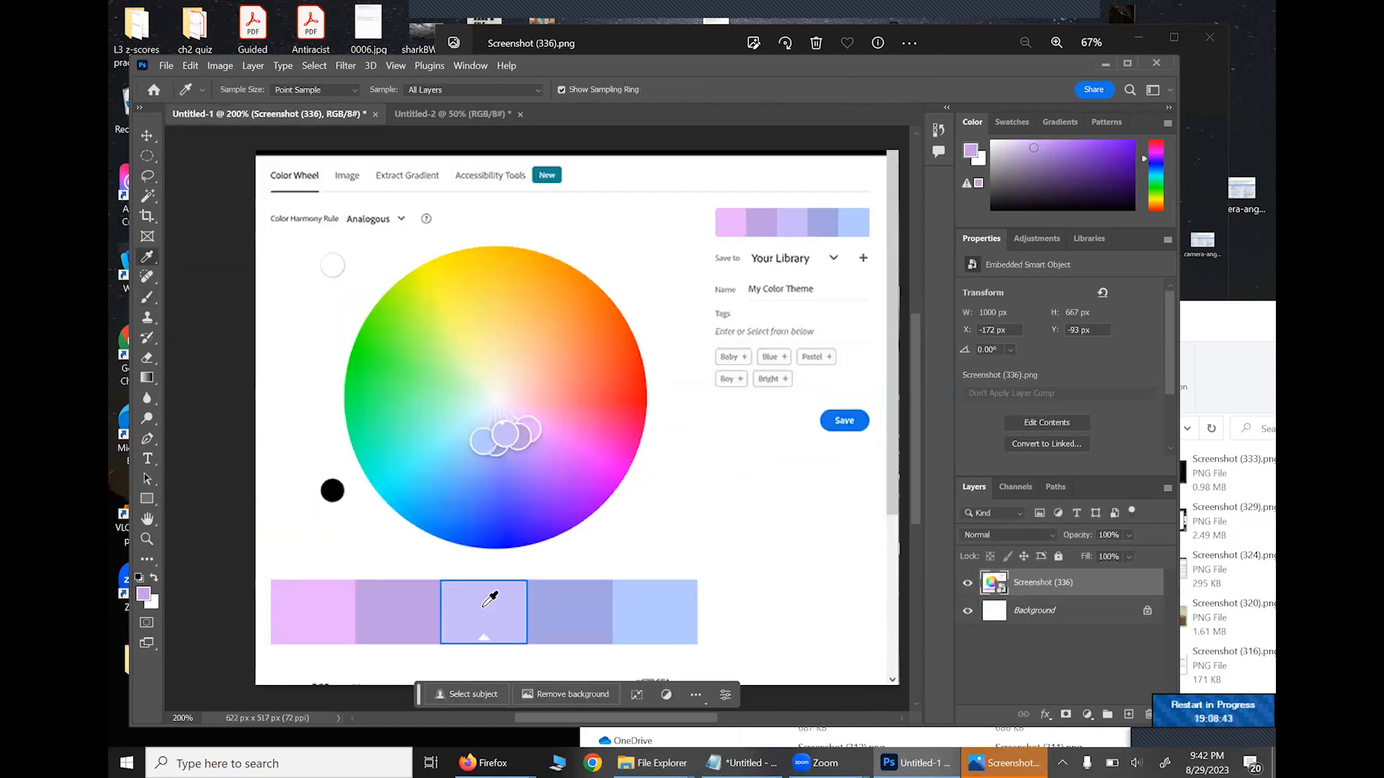
pyautogui.click(491, 603)
pyautogui.click(437, 115)
pyautogui.click(147, 297)
pyautogui.moveTo(245, 557); pyautogui.dragTo(830, 552)
# Brush a shorter periwinkle wavy line along the canvas's lower edge, from about a third of its width to the right edge
pyautogui.click(435, 112)
pyautogui.click(147, 297)
pyautogui.moveTo(464, 606); pyautogui.dragTo(831, 598)
# Sample the light blue last swatch and draw a triangle shape about 725 by 935 pixels on the right half of the Untitled-2 canvas
pyautogui.click(335, 114)
pyautogui.click(147, 257)
pyautogui.click(639, 594)
pyautogui.click(440, 114)
pyautogui.click(147, 499)
pyautogui.rightClick(147, 499)
pyautogui.click(209, 534)
pyautogui.moveTo(588, 291); pyautogui.dragTo(776, 534)
pyautogui.press('v')
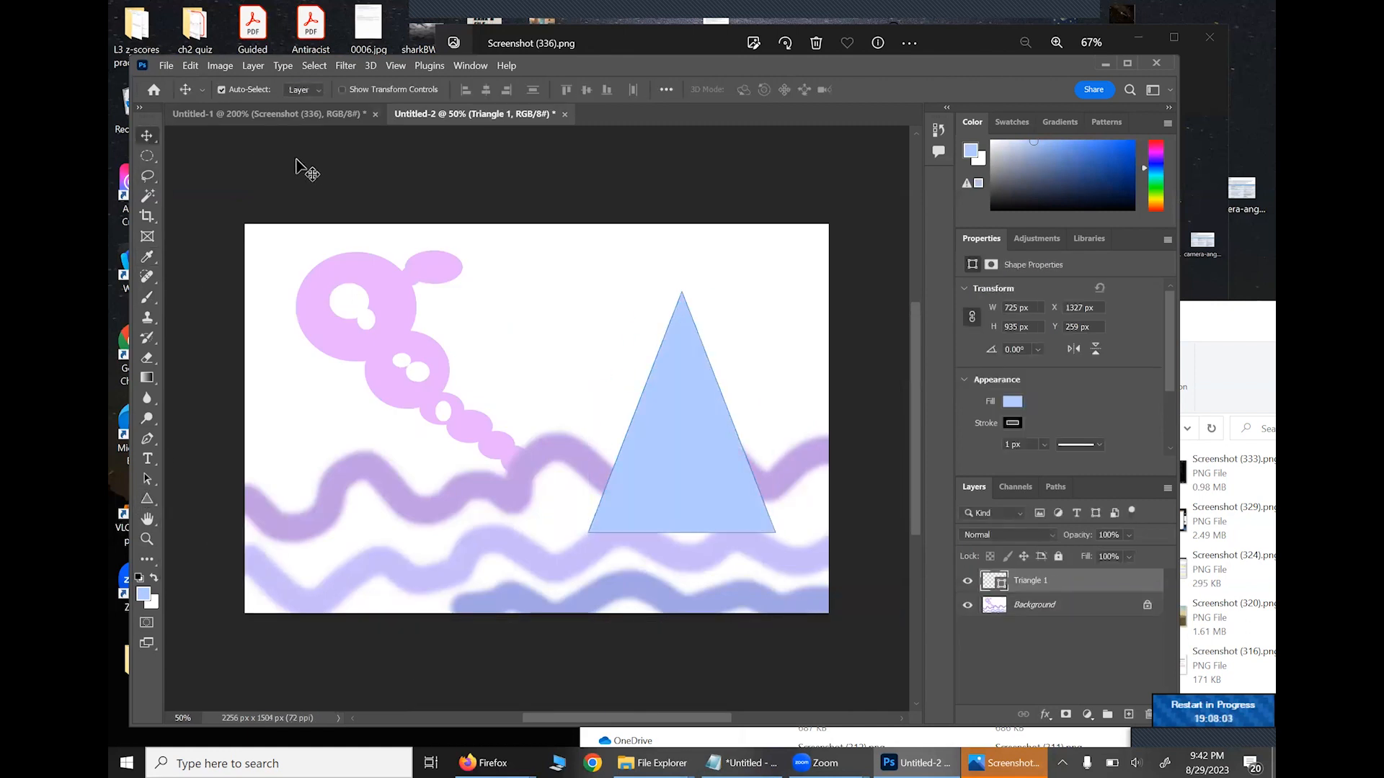
# Sample the pink from the large ellipse and brush a smiley face on the rasterized blue triangle
pyautogui.click(147, 257)
pyautogui.click(317, 306)
pyautogui.click(147, 297)
pyautogui.click(663, 414)
pyautogui.click(668, 423)
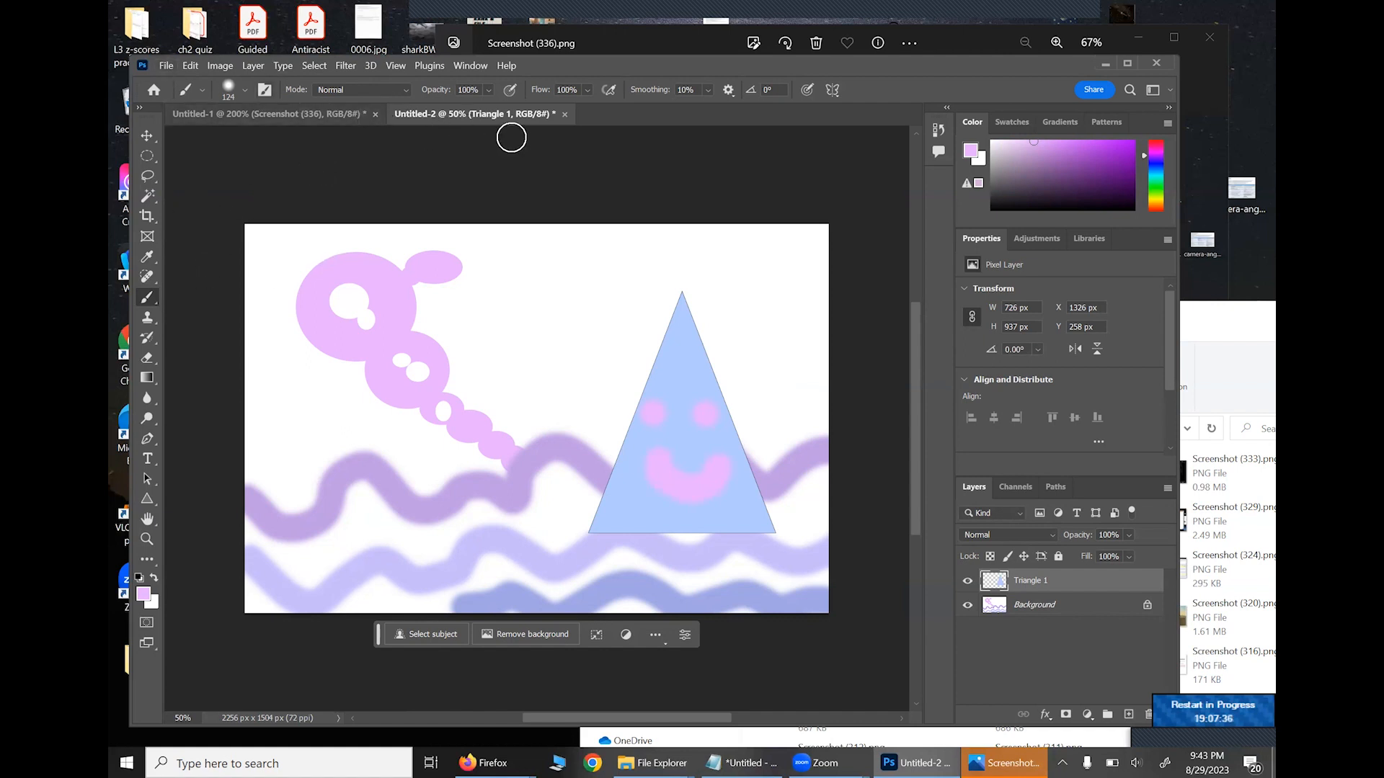
# Compare the palette screenshot in Untitled-1 with the finished drawing in Untitled-2
pyautogui.click(295, 119)
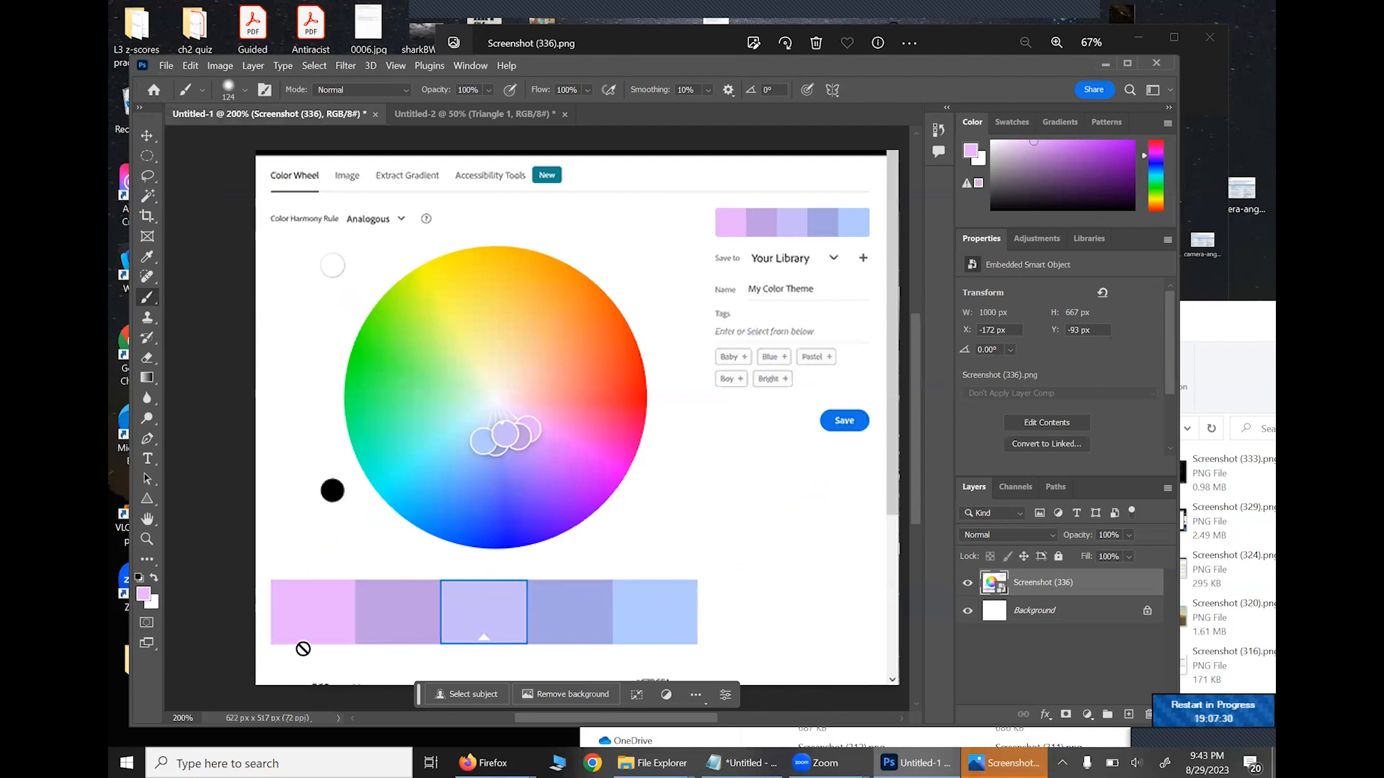
pyautogui.click(490, 114)
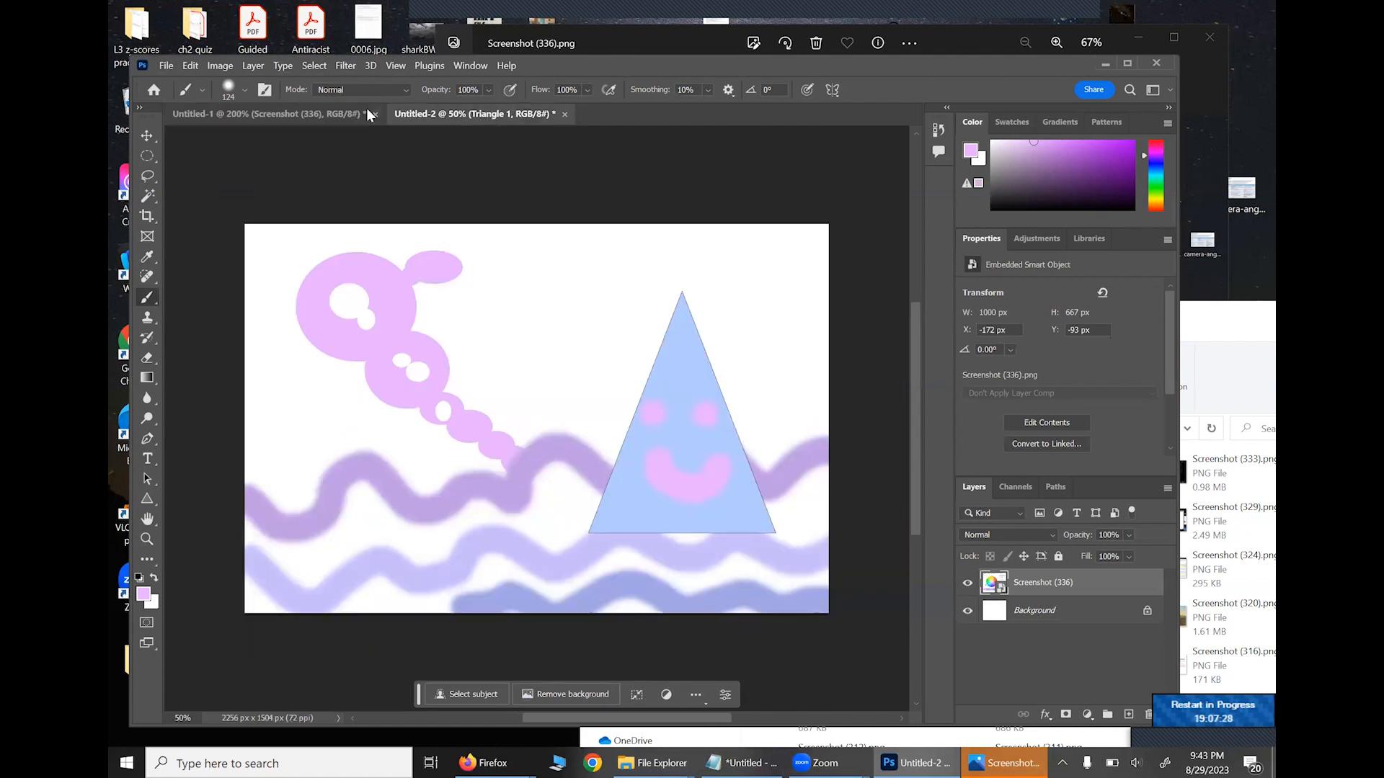
pyautogui.click(334, 114)
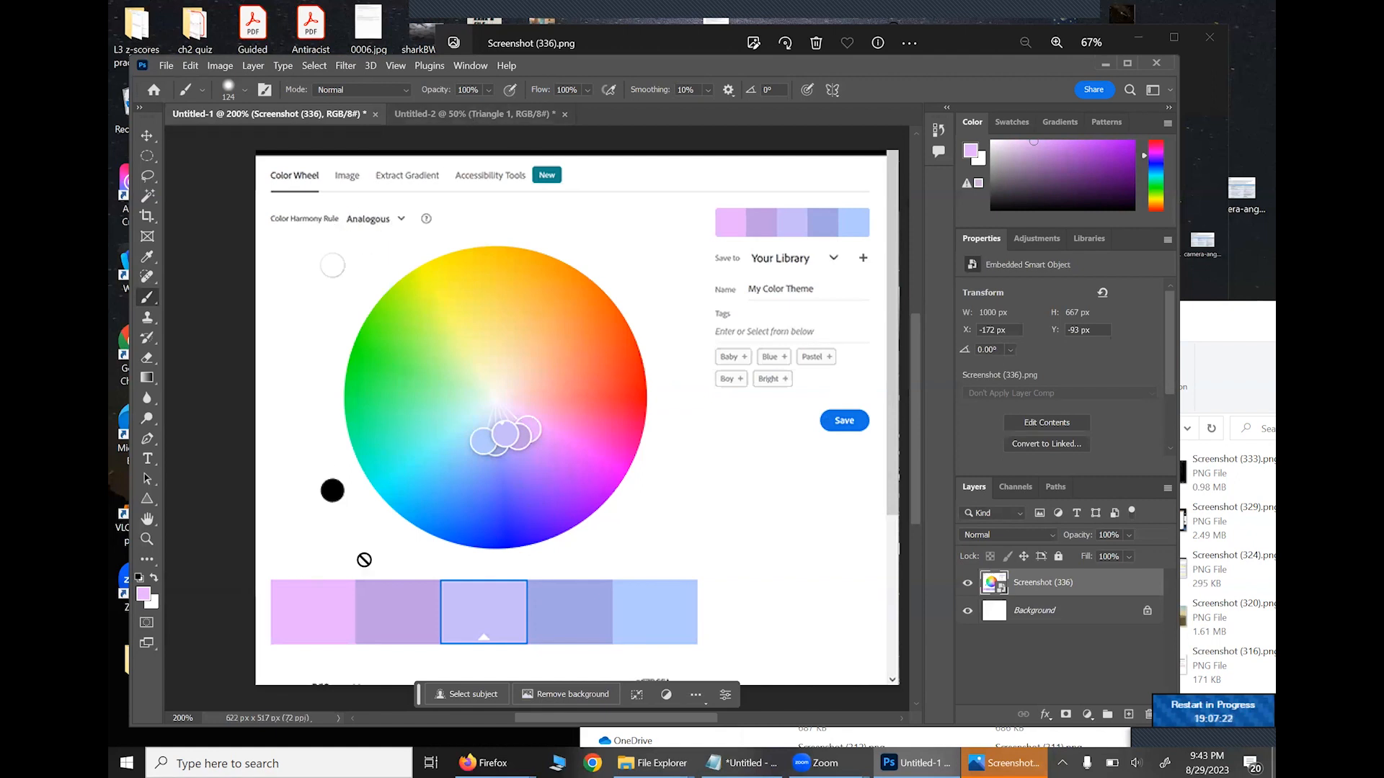
pyautogui.click(437, 114)
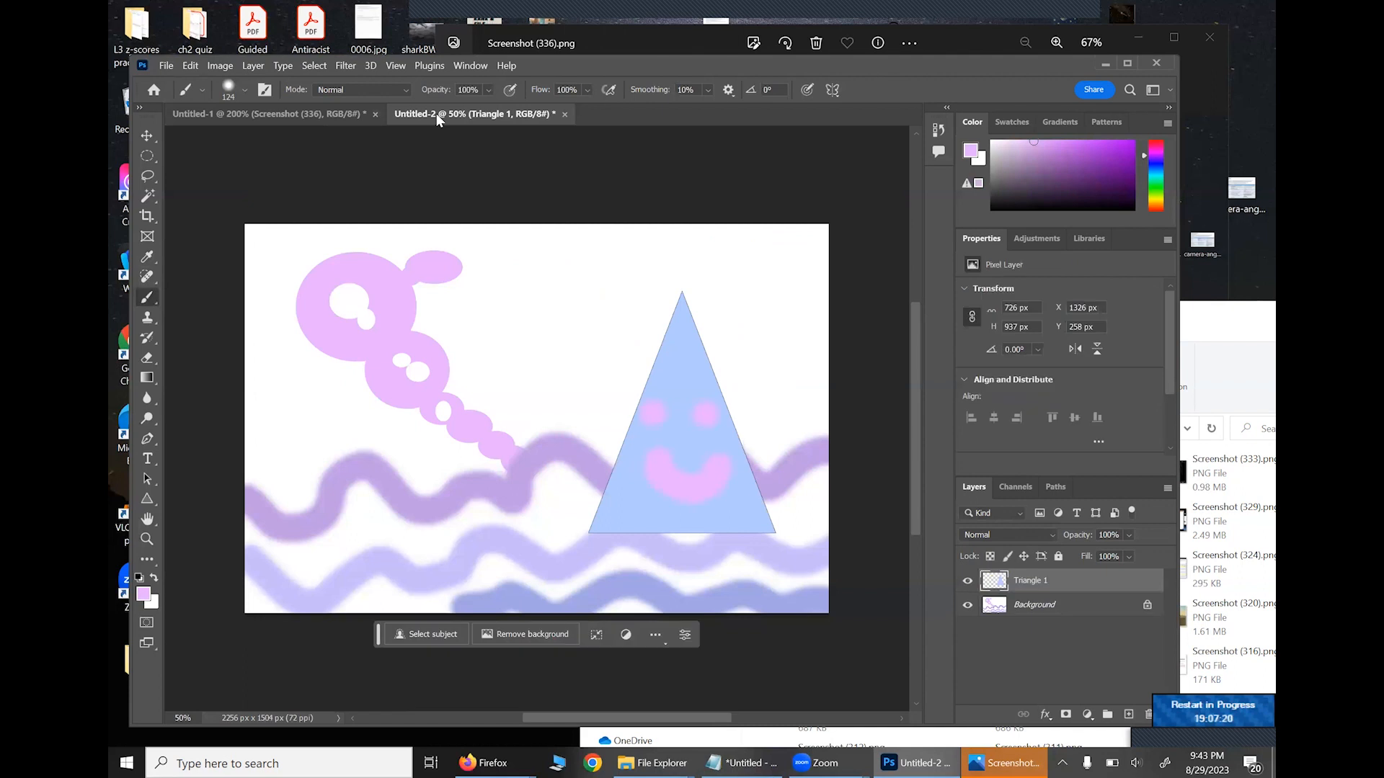